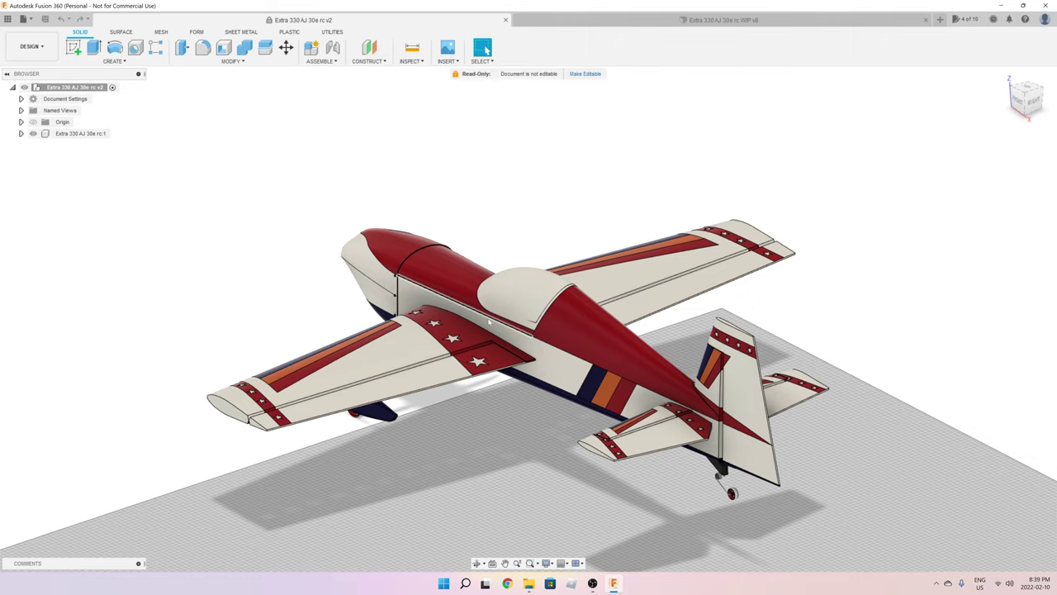
- Examine the finished Extra 330 aircraft from the side, above and below, including the aileron gap, tail surfaces and wing underside
shift+middle_drag(494, 308, 515, 293)
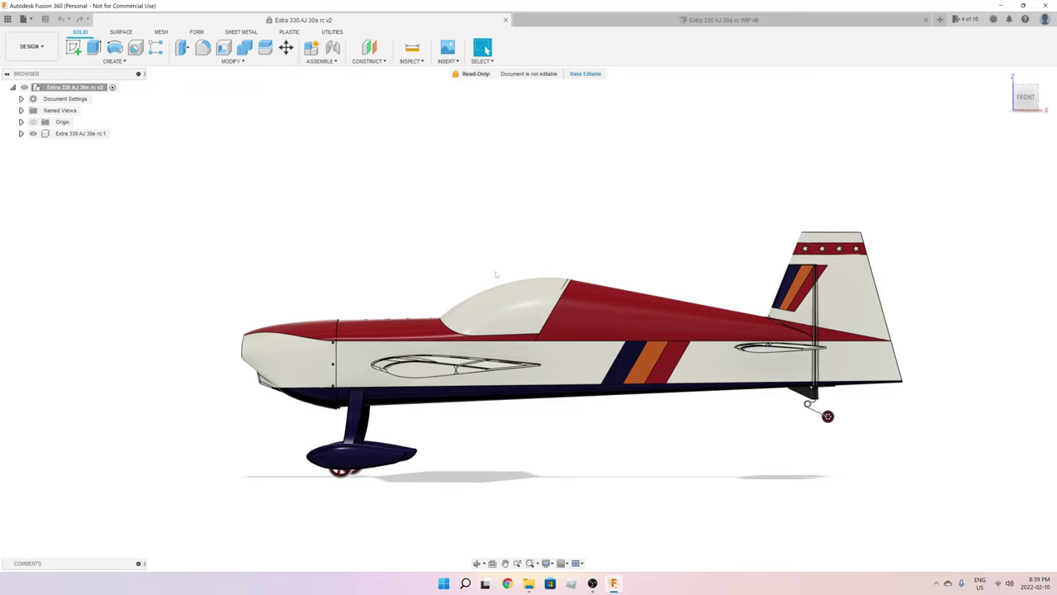
shift+middle_drag(695, 265, 637, 288)
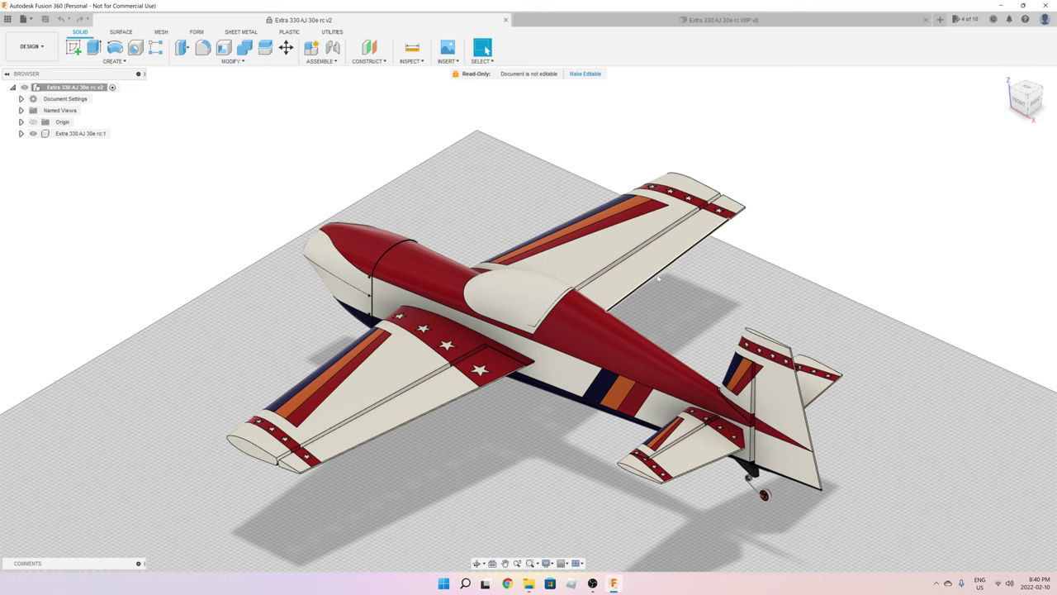
middle_drag(462, 342, 504, 321)
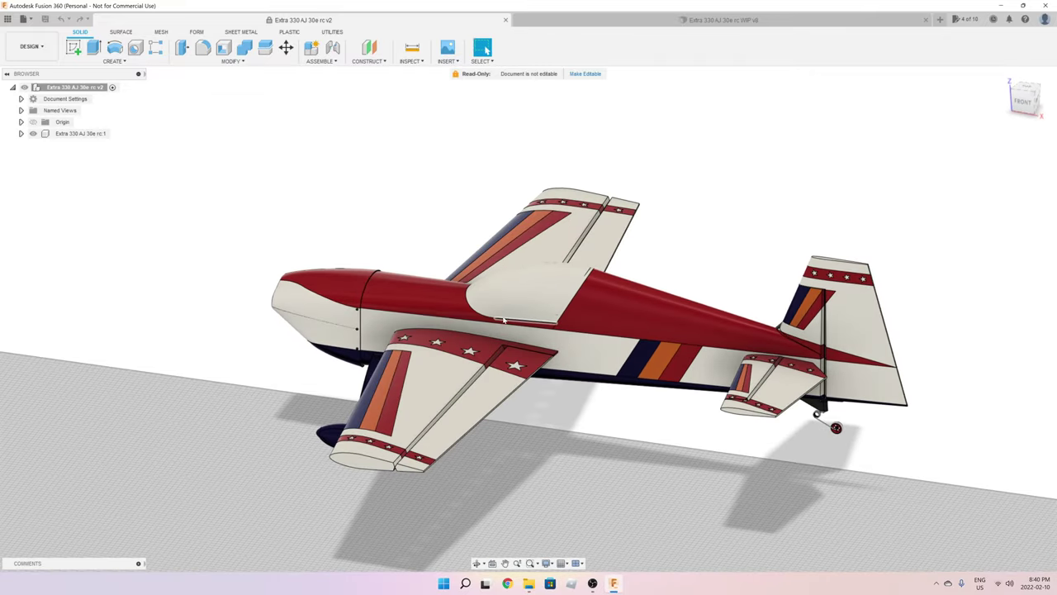
scroll(404, 458, up, 10)
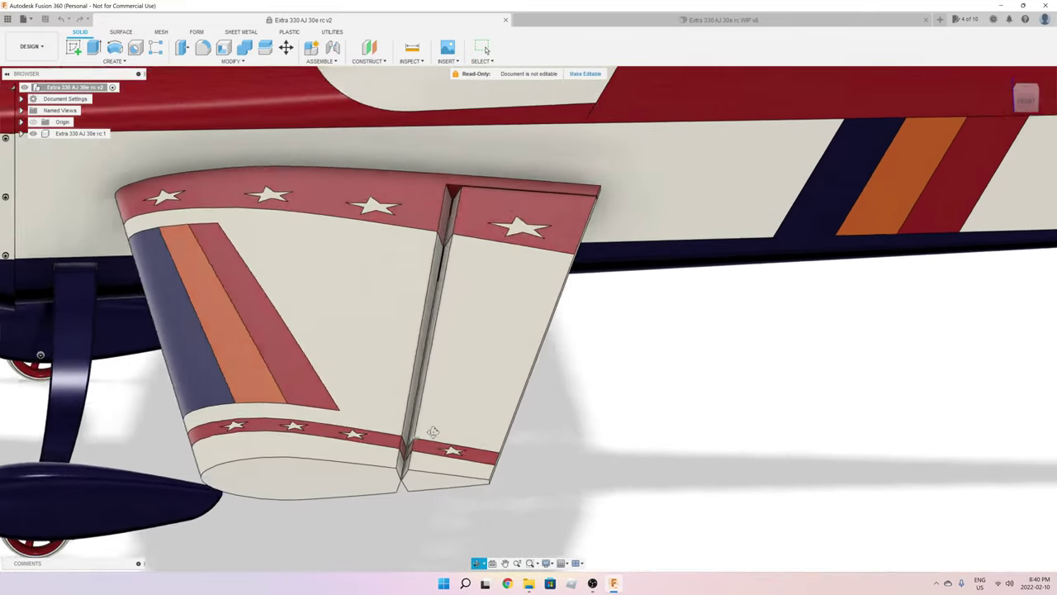
mouse_move(433, 431)
shift+middle_down()
mouse_move(431, 421)
mouse_move(421, 434)
mouse_move(426, 426)
shift+middle_up()
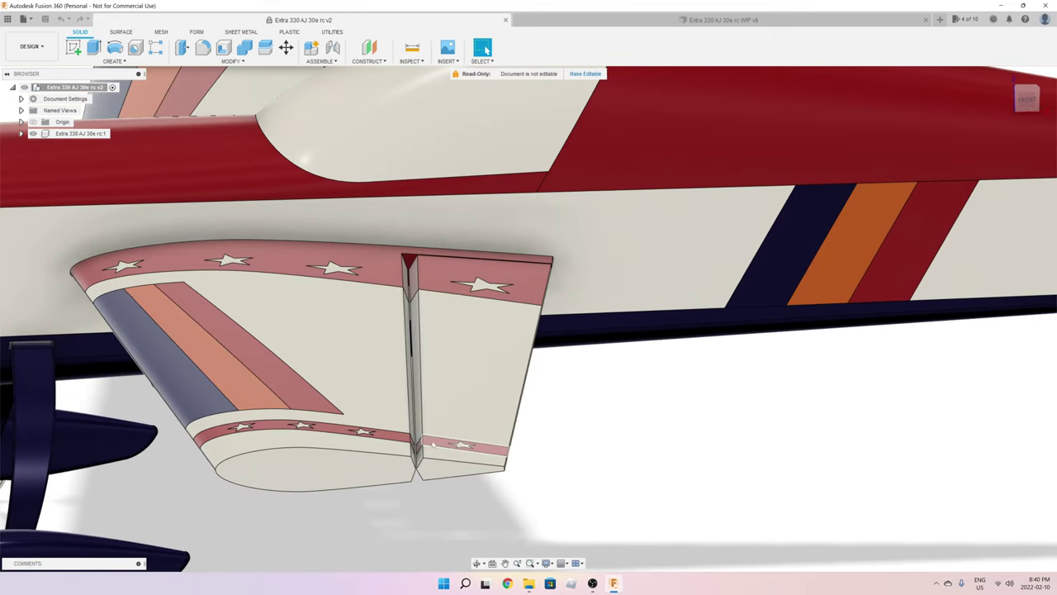
scroll(587, 392, down, 6)
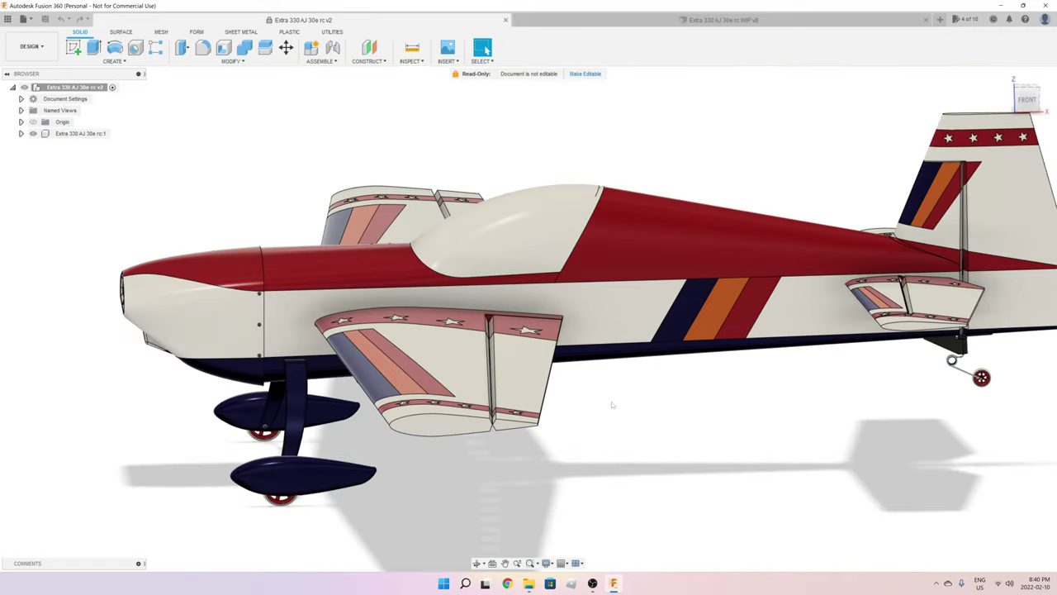
middle_drag(673, 392, 477, 460)
scroll(641, 397, up, 5)
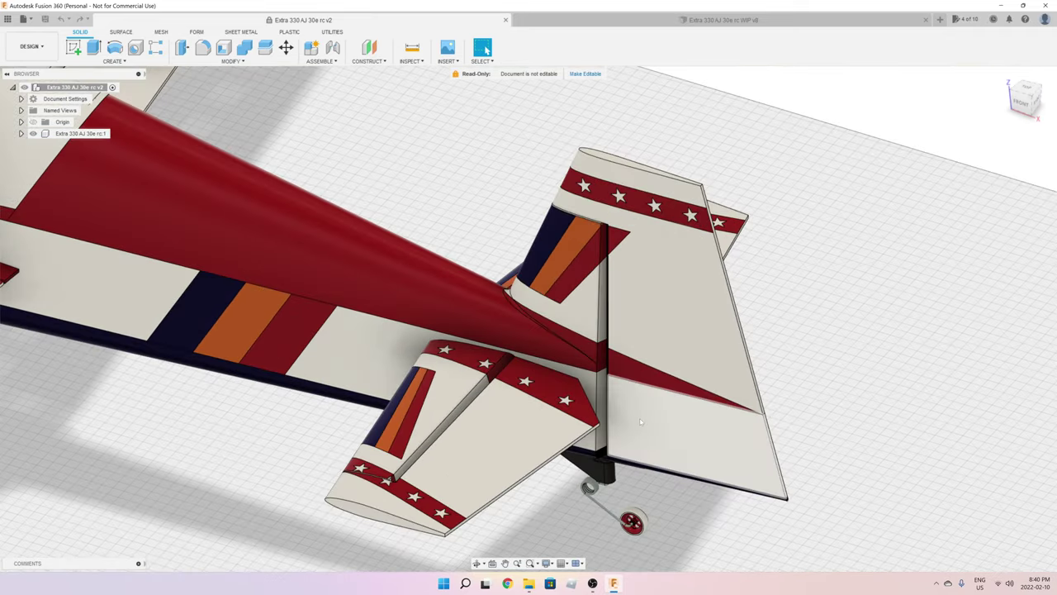
shift+middle_drag(589, 431, 534, 424)
scroll(450, 431, down, 4)
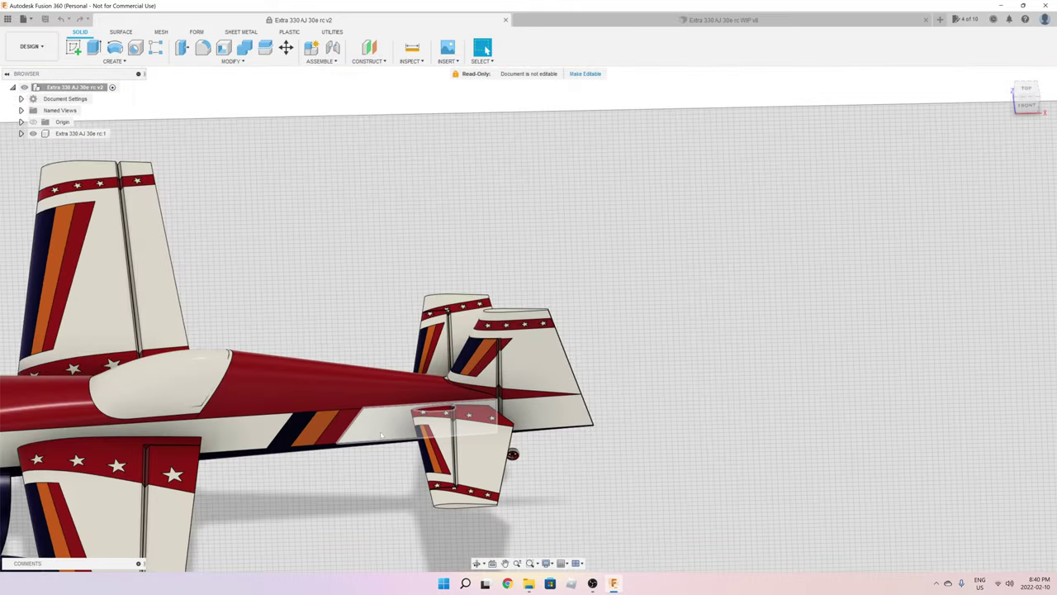
middle_drag(389, 427, 668, 352)
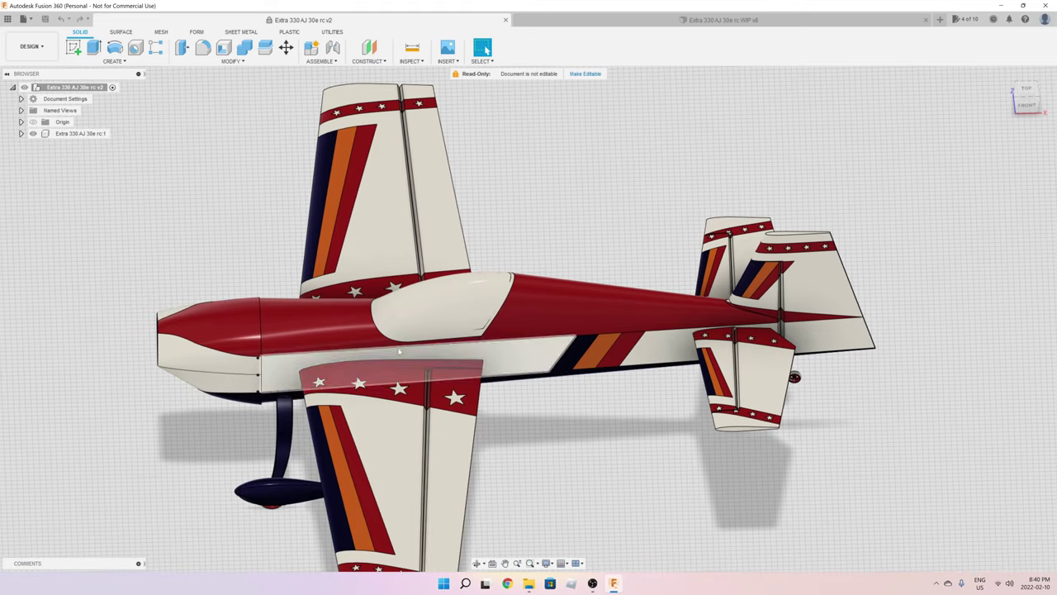
shift+middle_drag(572, 429, 515, 333)
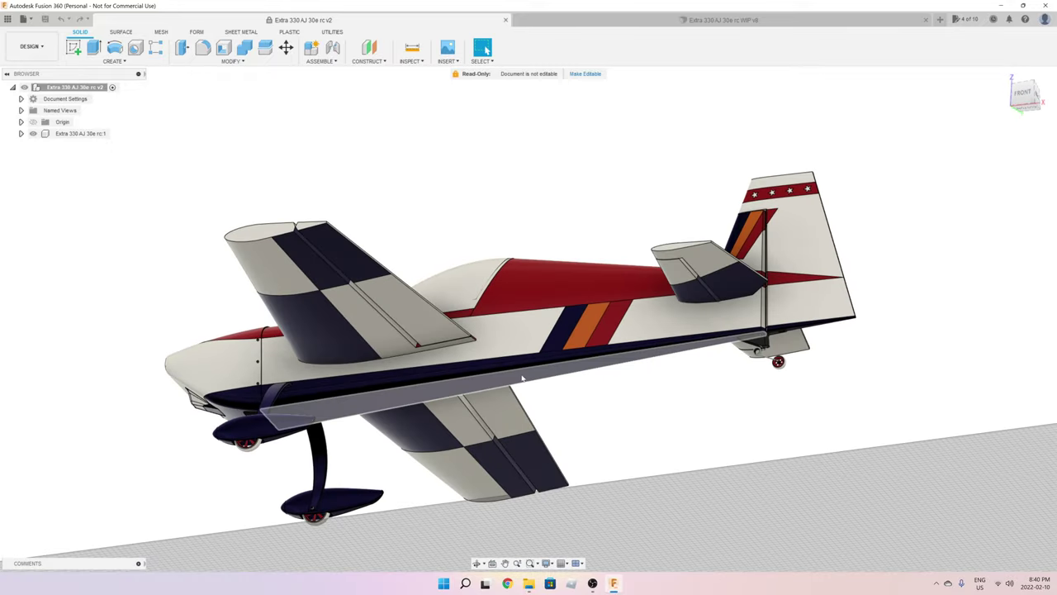
shift+middle_drag(526, 378, 355, 322)
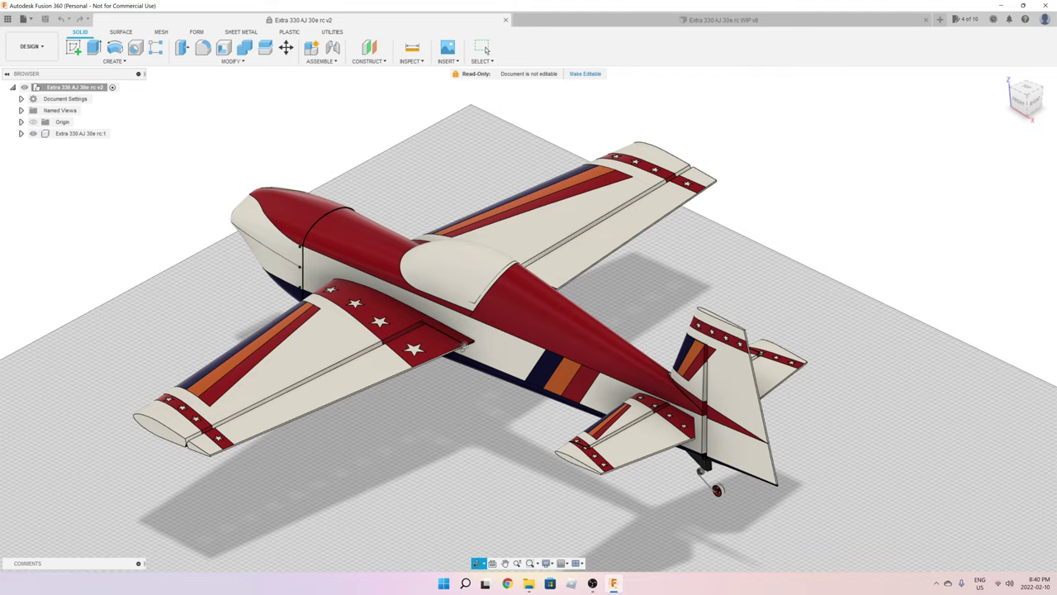
shift+middle_drag(389, 318, 487, 331)
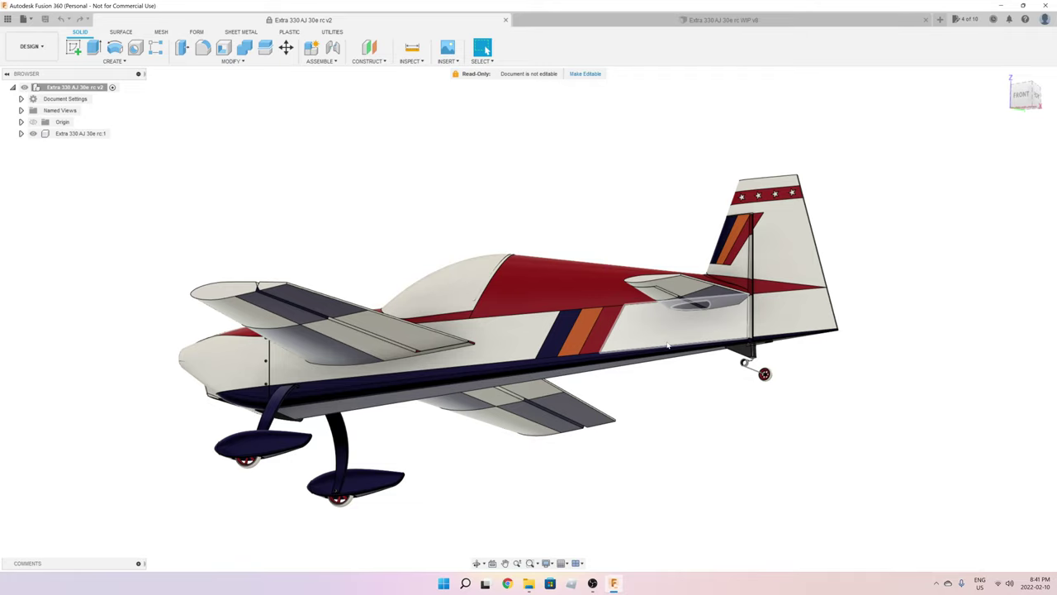
shift+middle_drag(613, 345, 581, 377)
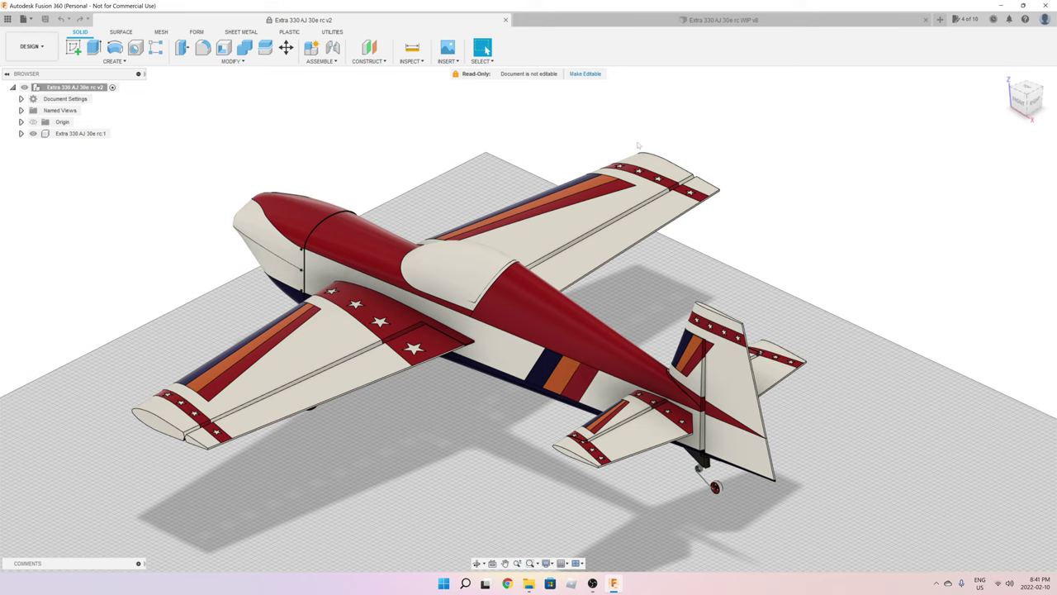
- Switch to the Extra 330 AJ 30e rc WIP design and view its wing, fuselage and tail up close
click(717, 19)
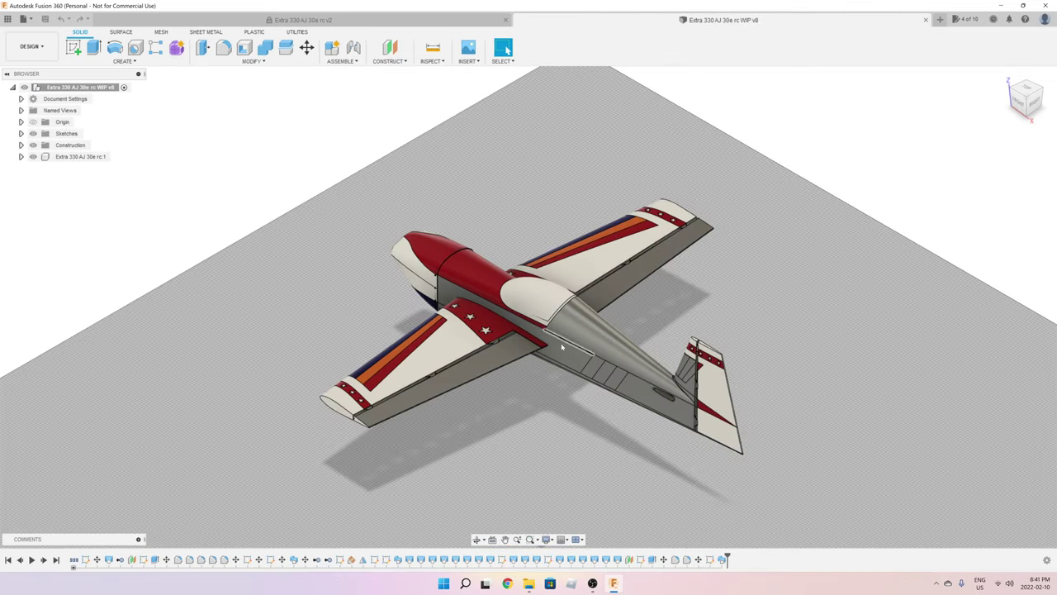
scroll(562, 347, up, 3)
mouse_move(433, 395)
shift+middle_down()
mouse_move(464, 351)
mouse_move(450, 388)
mouse_move(424, 380)
shift+middle_up()
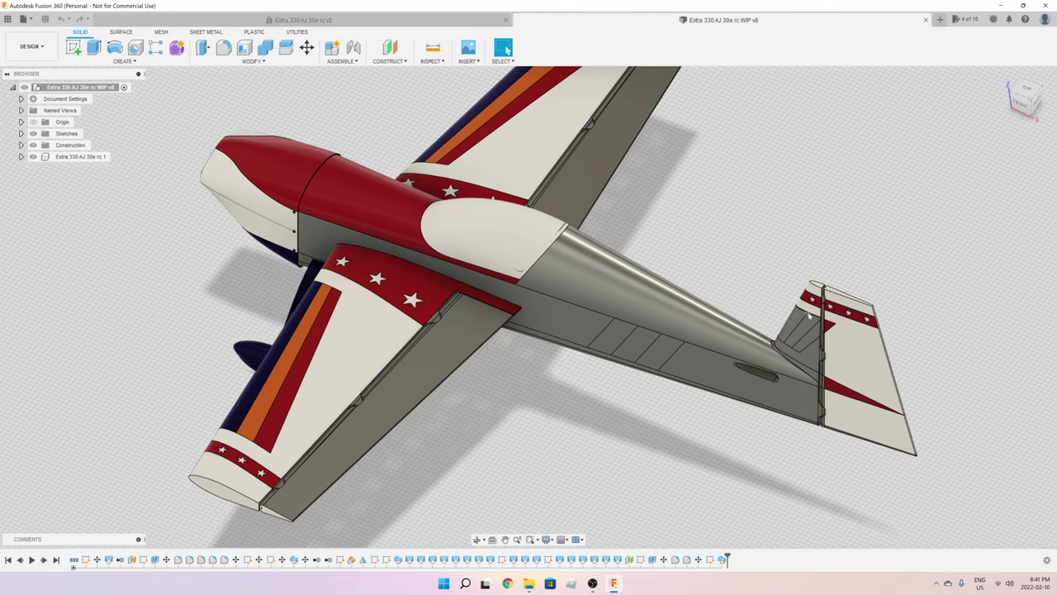
shift+middle_drag(418, 448, 426, 423)
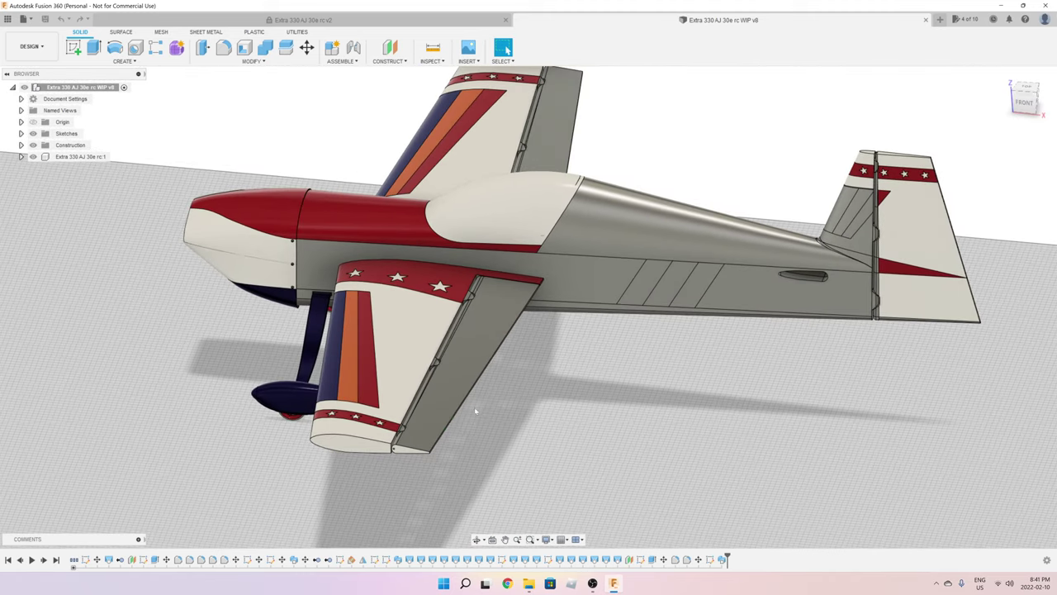
- Locate the near wing's aileron among the component's bodies and move it 50 mm along X, away from the wing
click(426, 420)
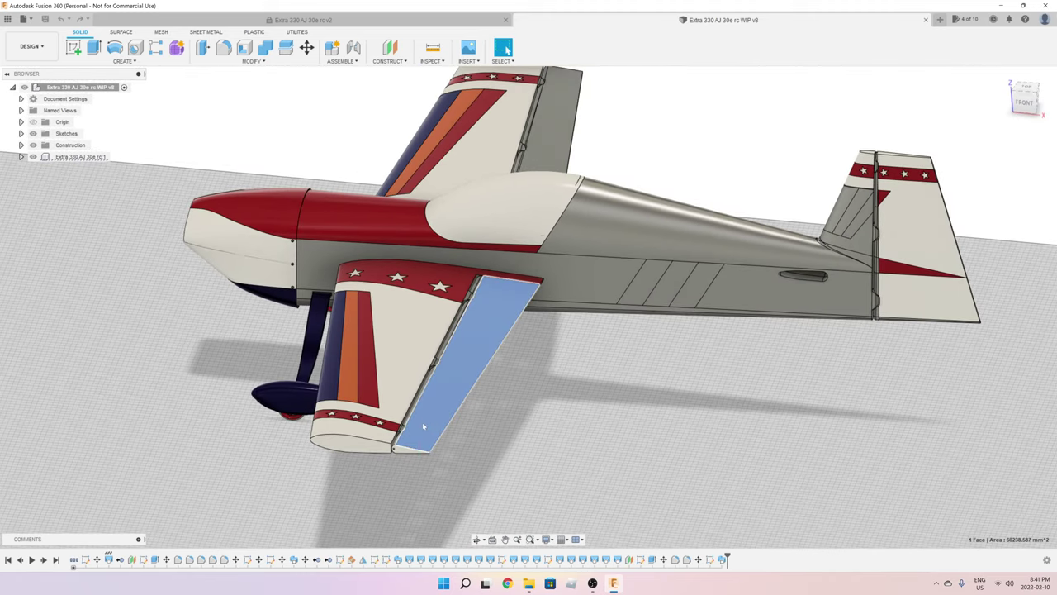
click(20, 156)
click(29, 179)
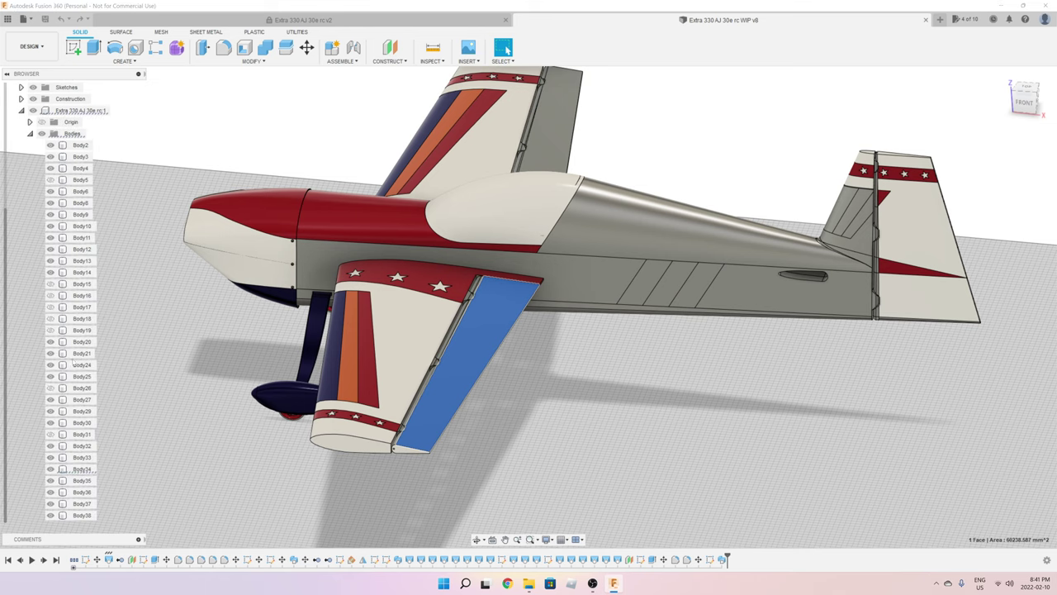
click(82, 468)
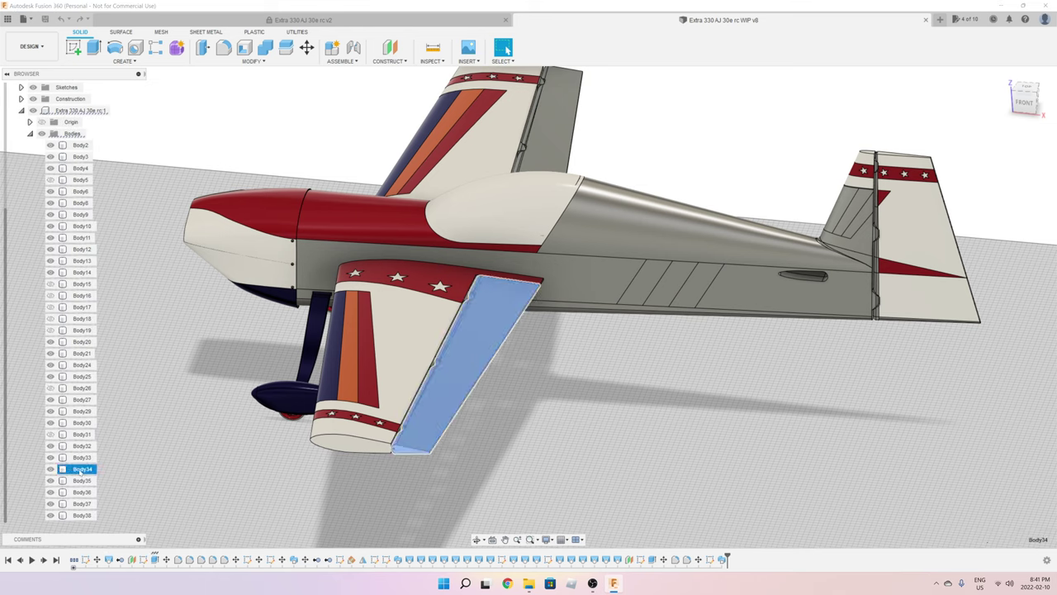
right_click(83, 469)
click(97, 258)
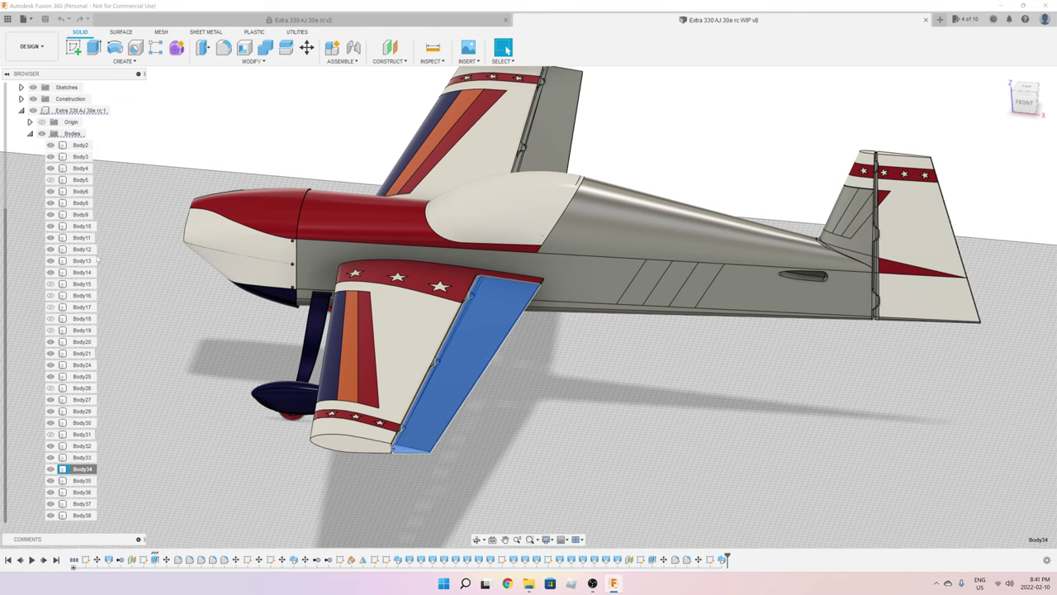
drag(420, 459, 445, 460)
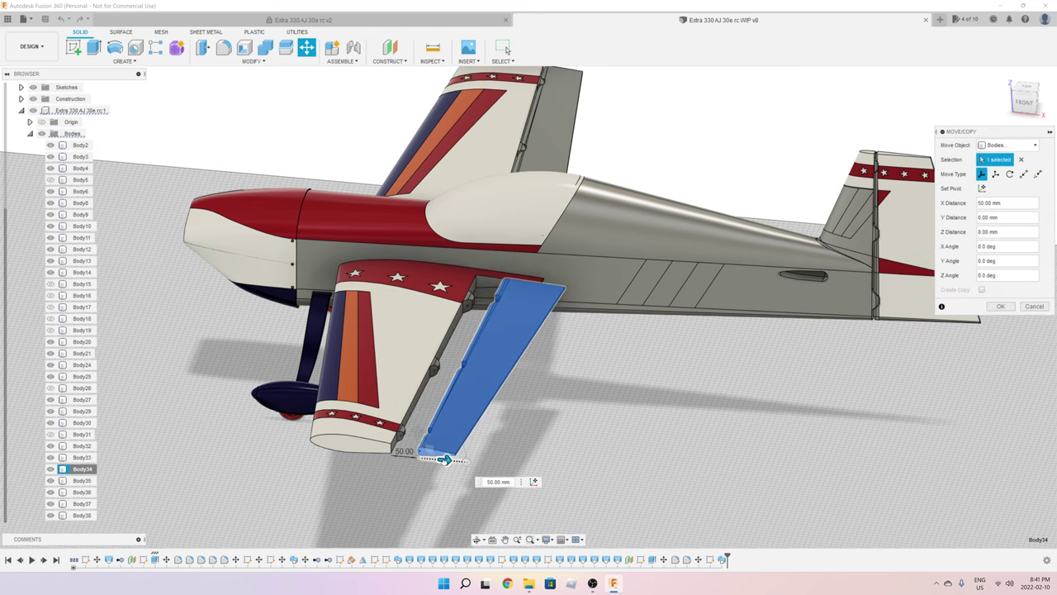
key(Return)
- Move the rudder body rearward, away from the vertical stabilizer, leaving a clear gap at the hinge line
scroll(399, 470, up, 5)
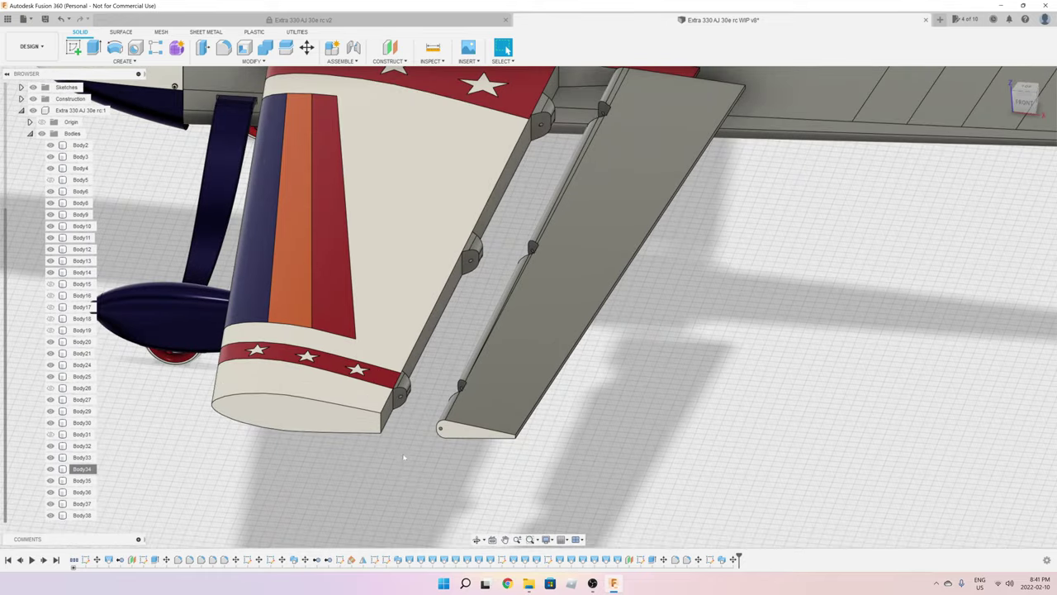
mouse_move(402, 449)
shift+middle_down()
mouse_move(413, 437)
mouse_move(394, 432)
mouse_move(388, 444)
shift+middle_up()
scroll(406, 453, down, 4)
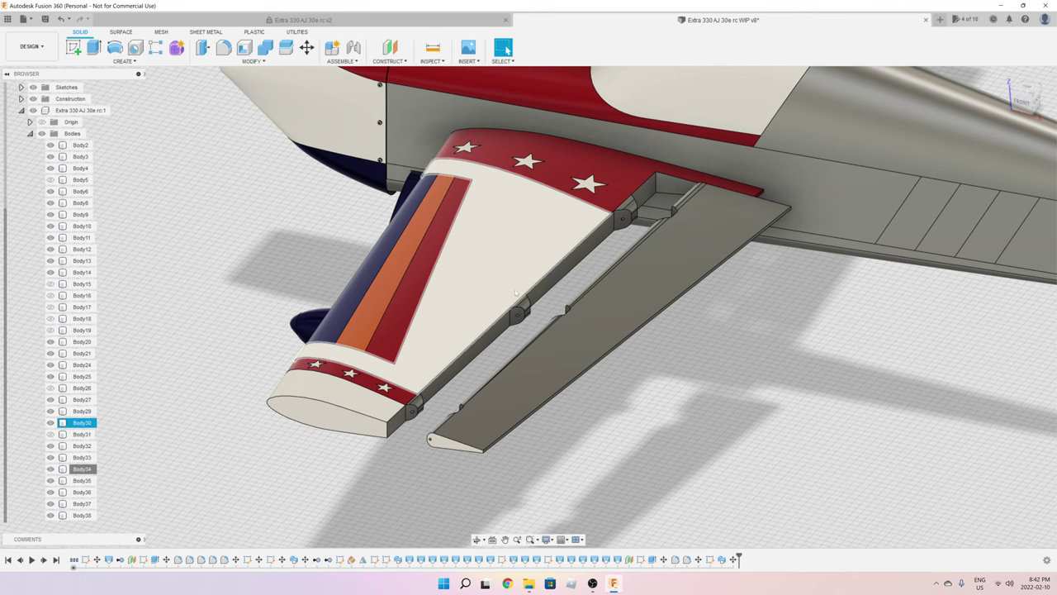
scroll(516, 308, down, 3)
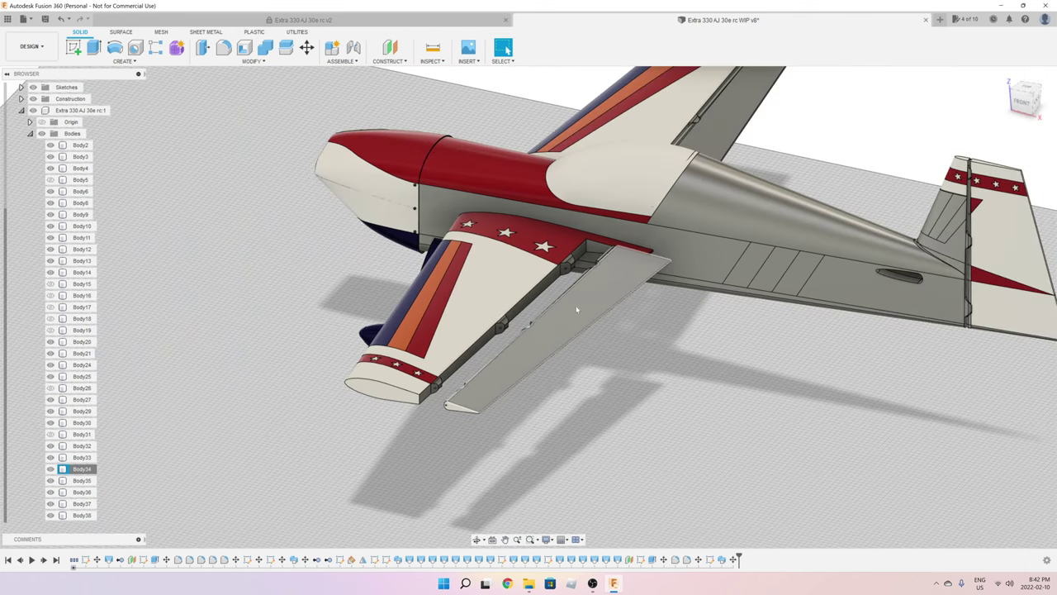
shift+middle_drag(613, 372, 371, 423)
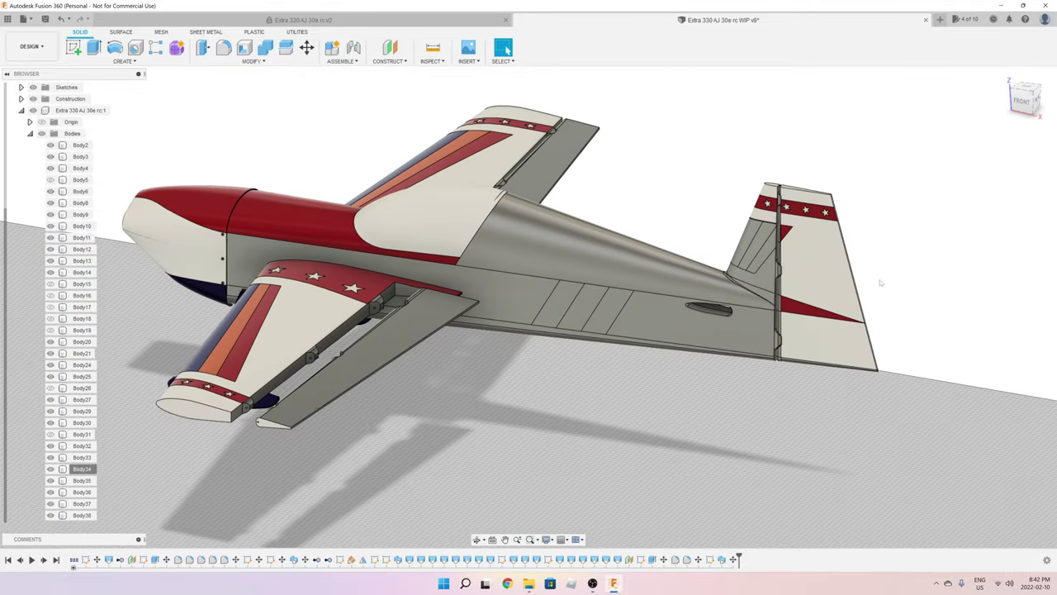
click(819, 276)
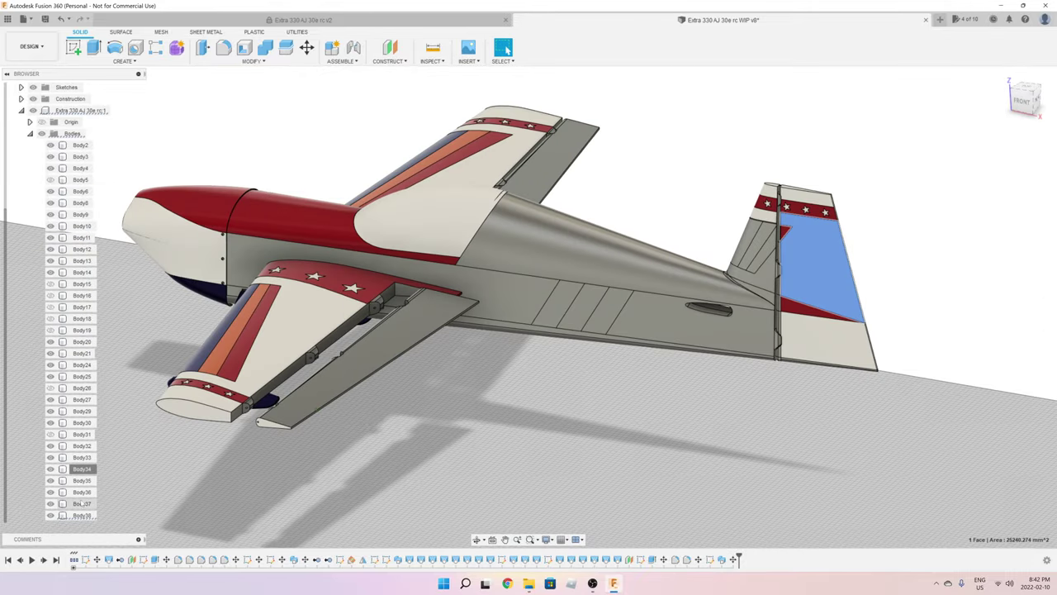
right_click(83, 514)
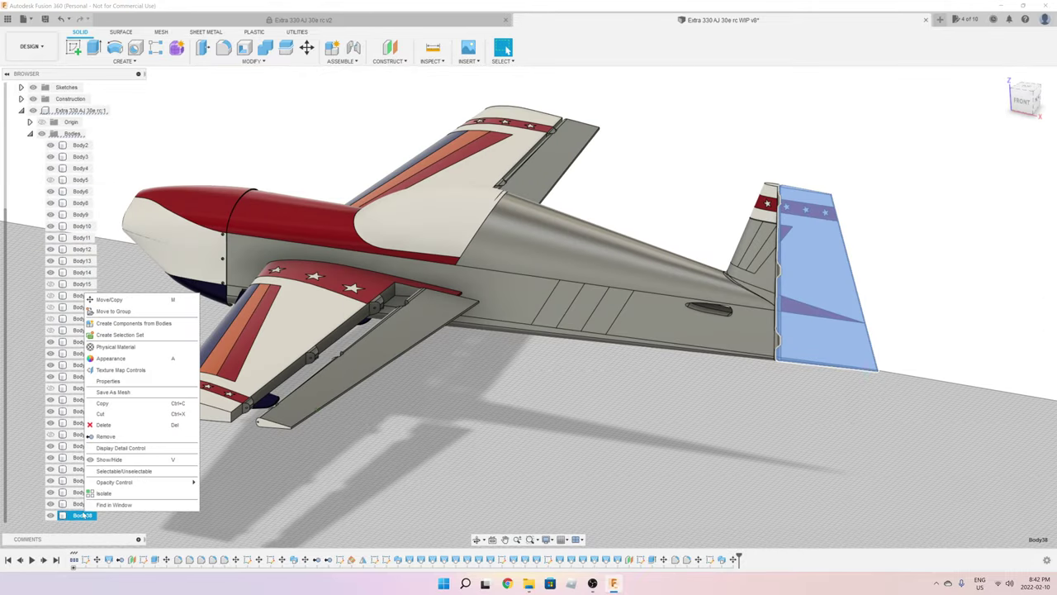
click(108, 300)
drag(799, 364, 834, 372)
key(Return)
- Examine the separated rudder's hinge joints, the vertical stabilizer and fuselage, and the detached aileron from above and below
shift+middle_drag(783, 355, 798, 381)
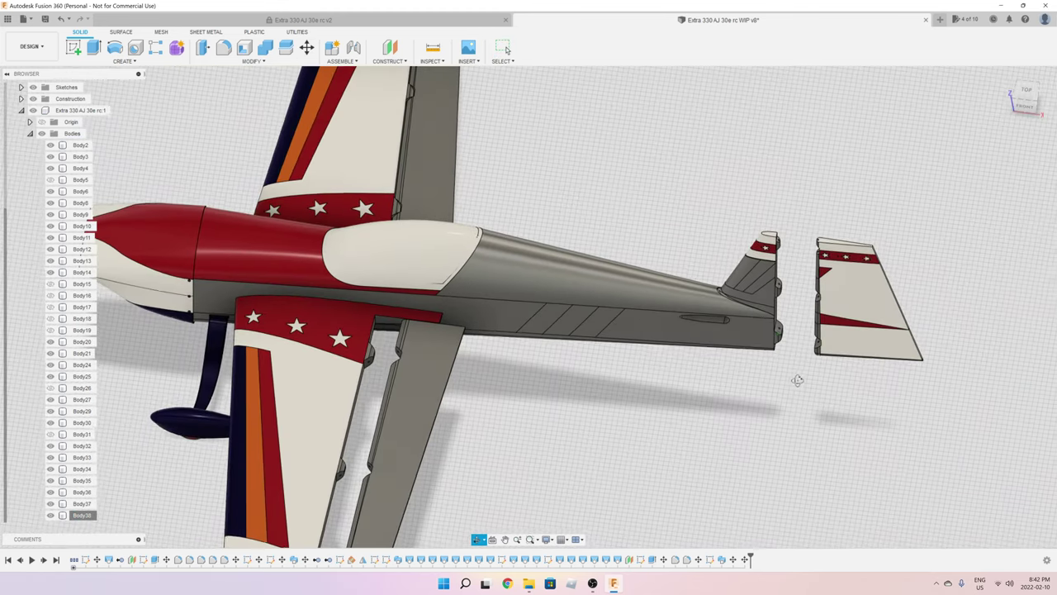
scroll(797, 343, up, 4)
shift+middle_drag(799, 313, 740, 283)
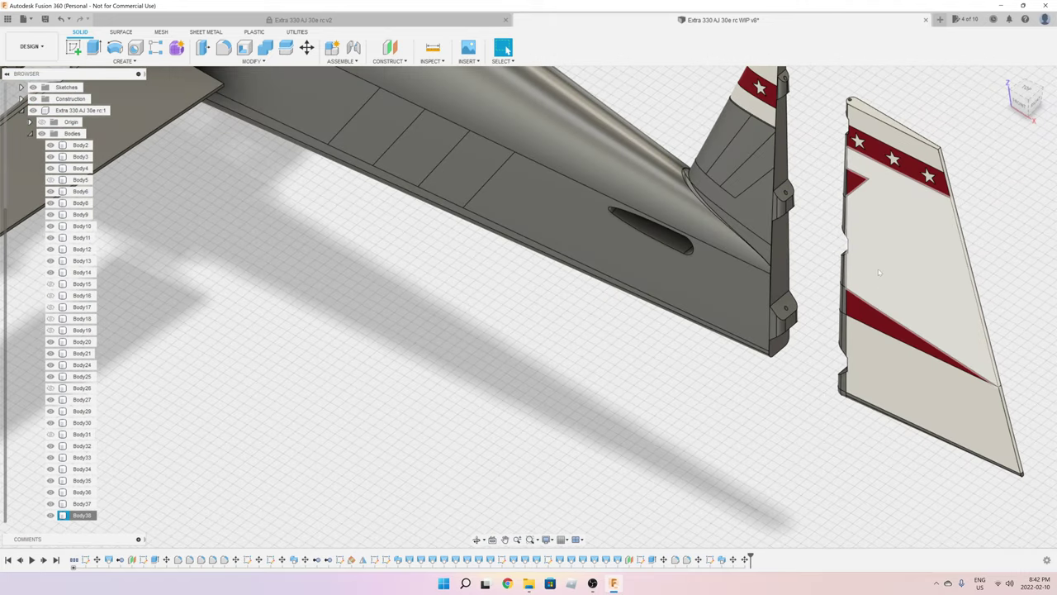
click(732, 219)
middle_drag(727, 229, 704, 295)
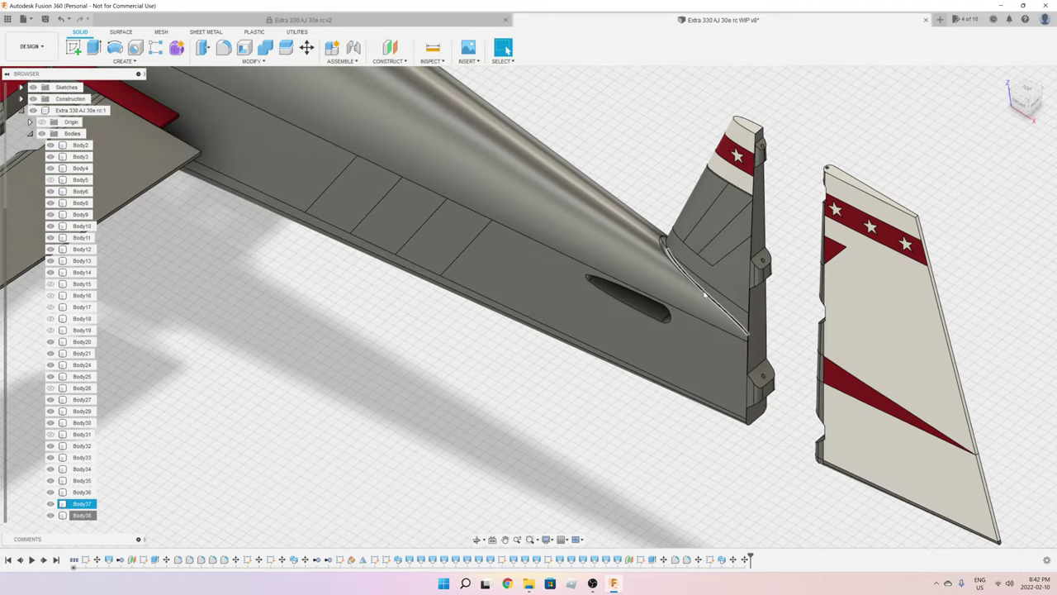
click(775, 123)
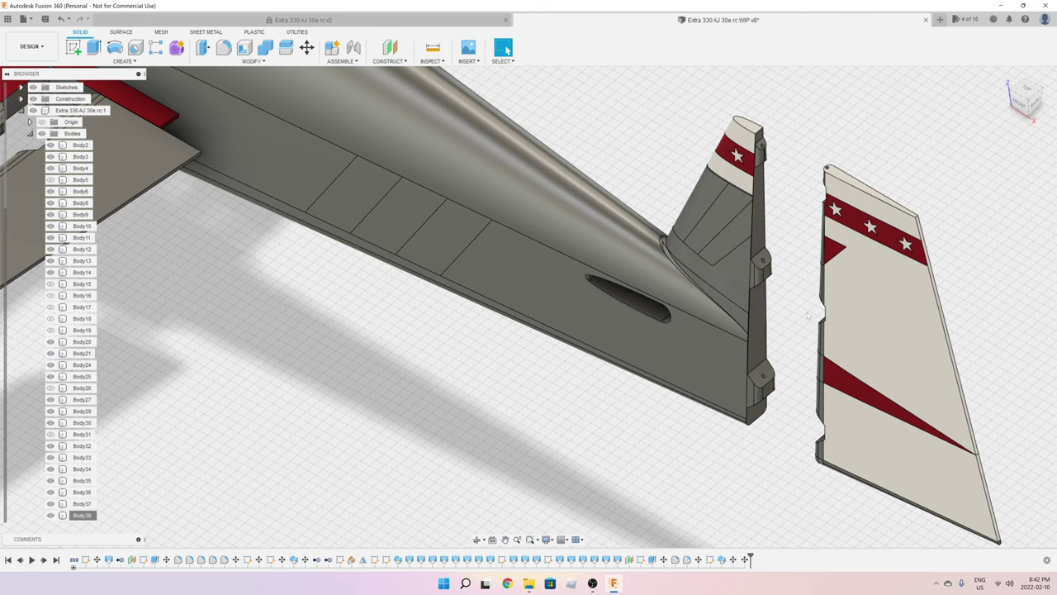
scroll(537, 422, down, 5)
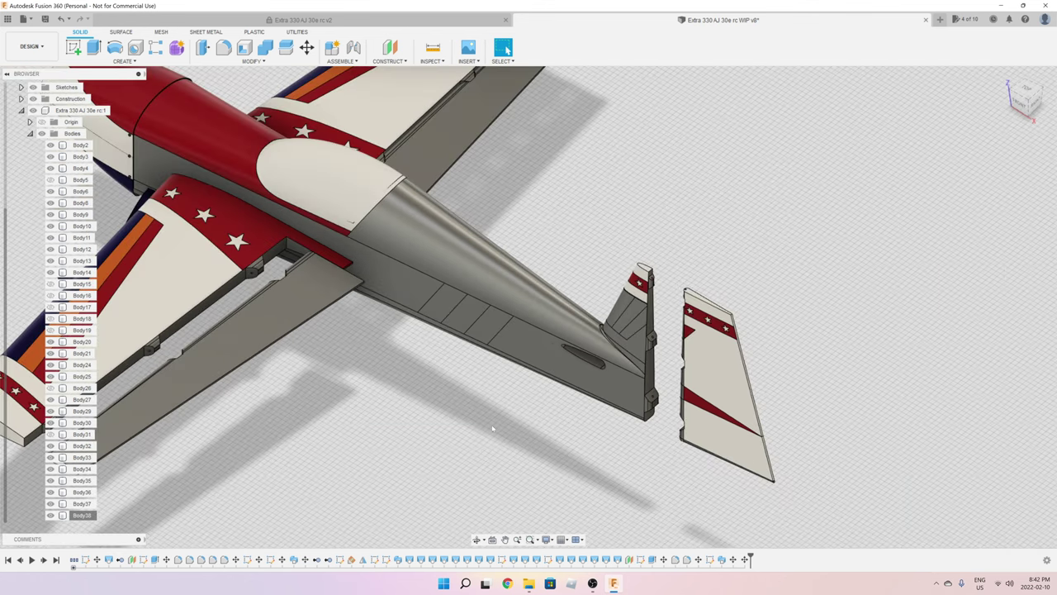
scroll(633, 381, up, 3)
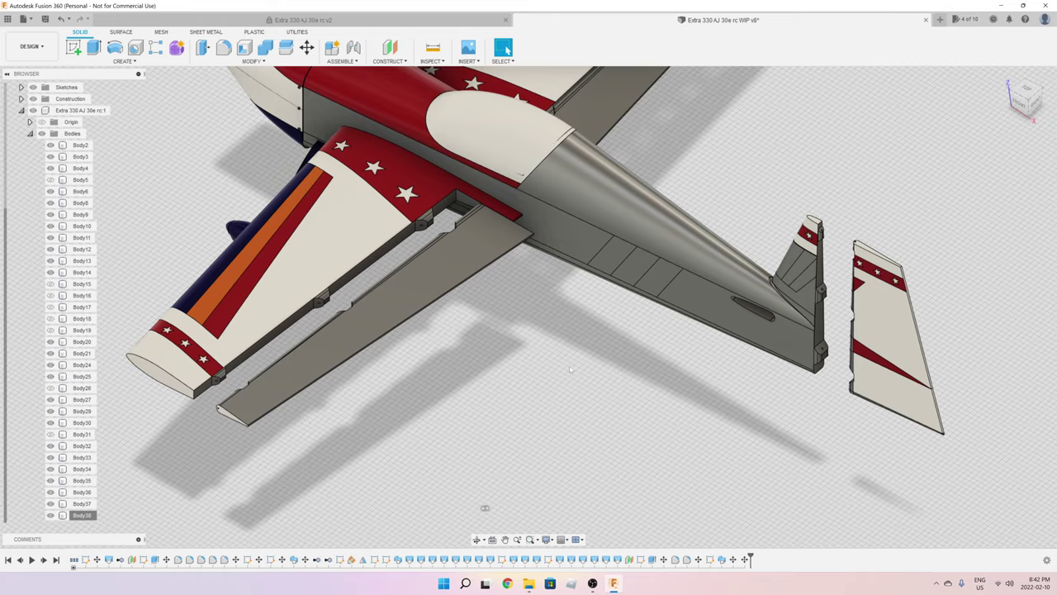
shift+middle_drag(570, 369, 698, 285)
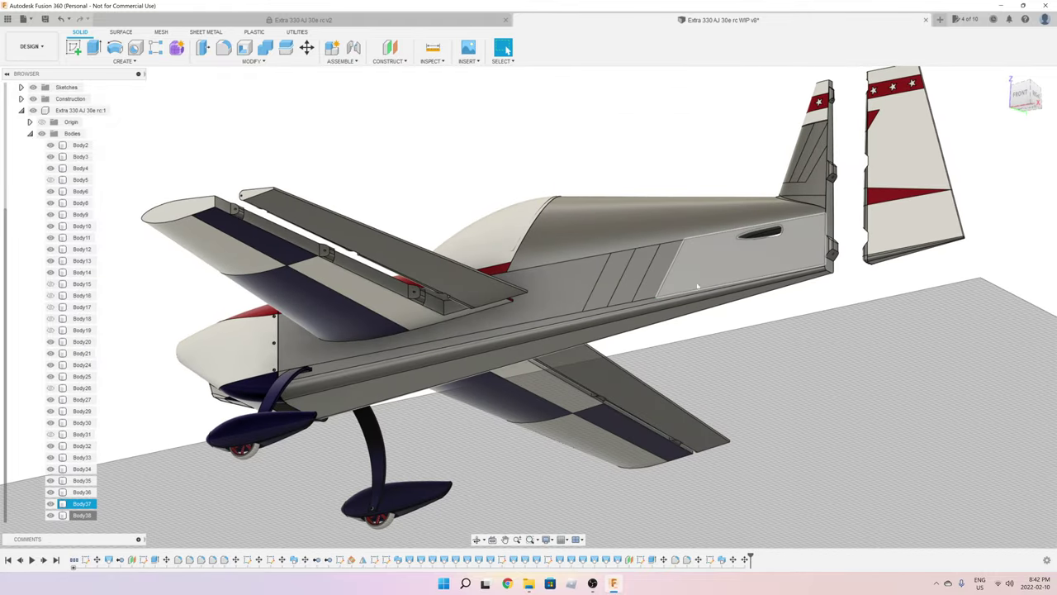
shift+middle_drag(570, 355, 627, 380)
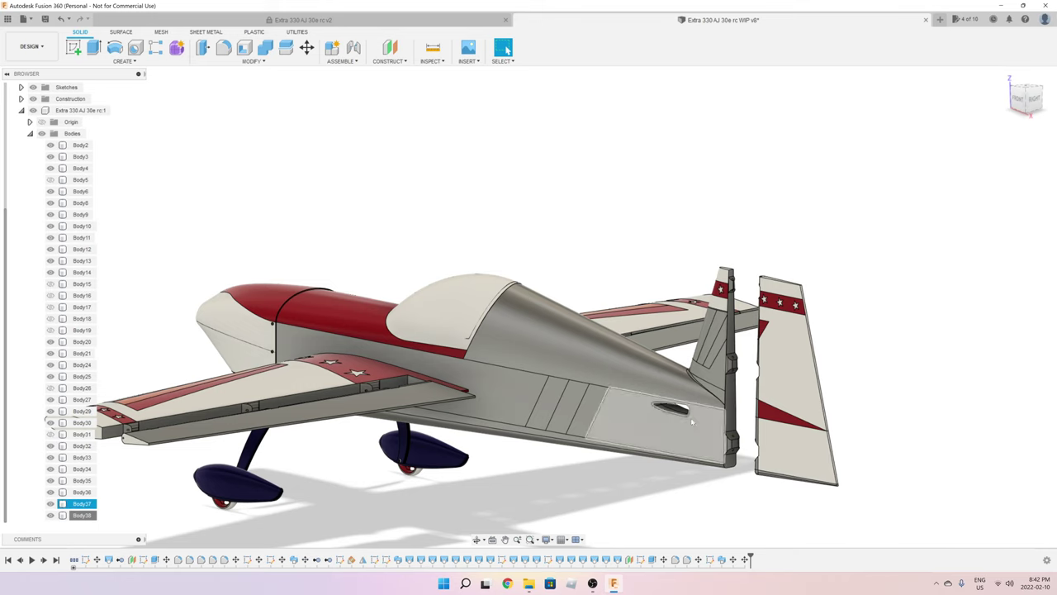
- Show the hidden horizontal tail bodies Body31, Body5 and Body26 so both stabilizers and elevators are displayed
click(50, 434)
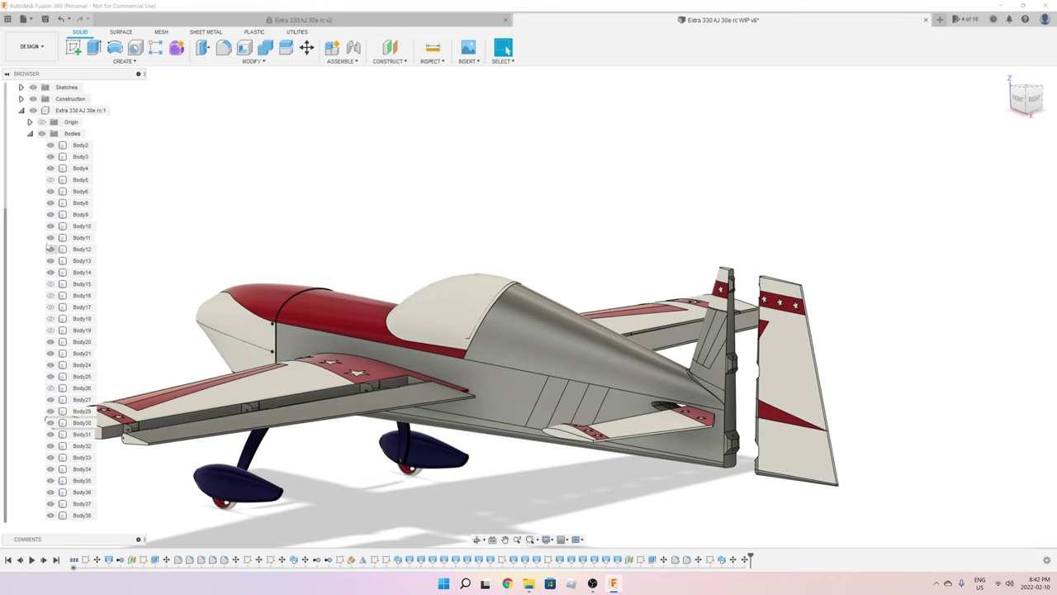
click(50, 180)
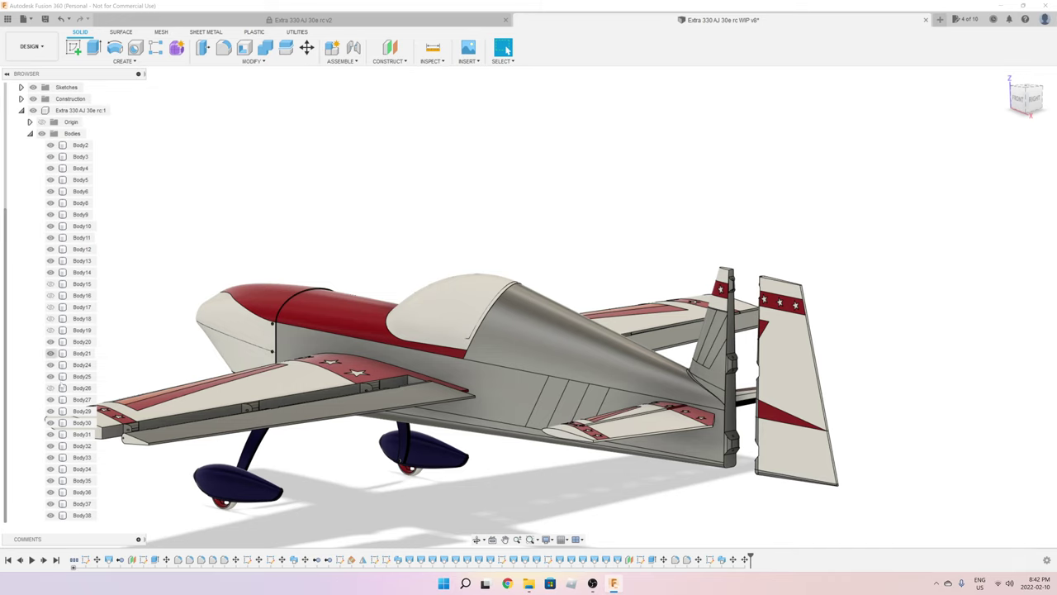
click(81, 388)
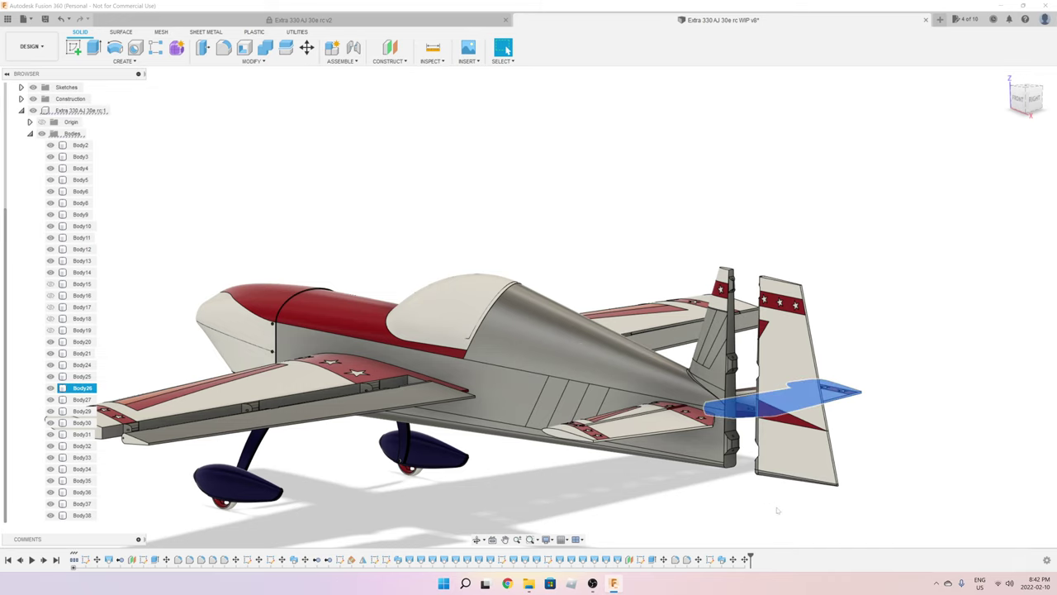
- Examine the horizontal tail and elevator hinge line up close, plus the undersides of the wing and tail
shift+middle_drag(777, 511, 715, 443)
click(685, 459)
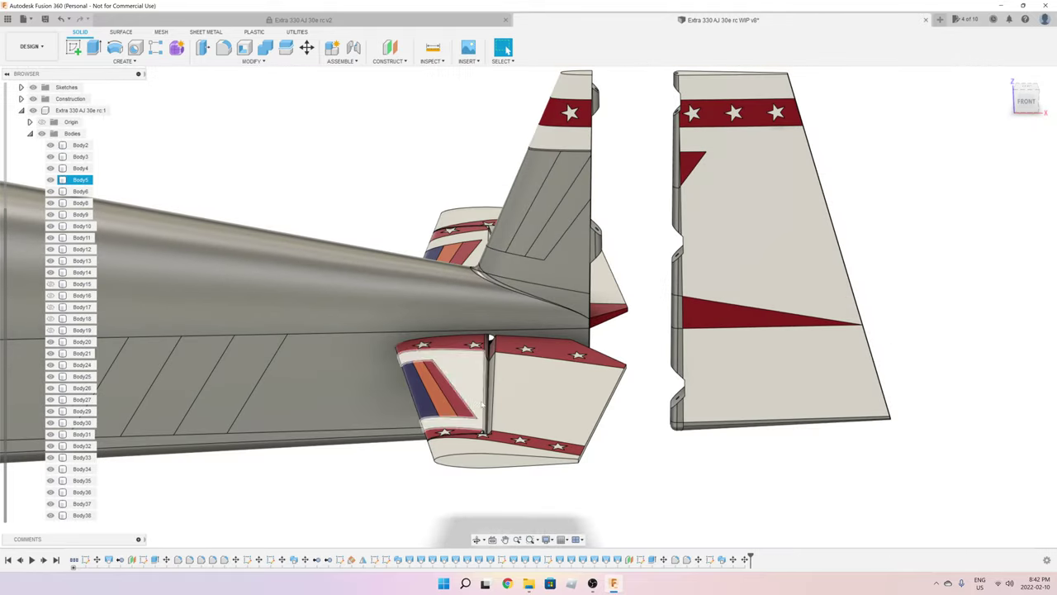
scroll(605, 469, down, 3)
middle_drag(603, 470, 588, 437)
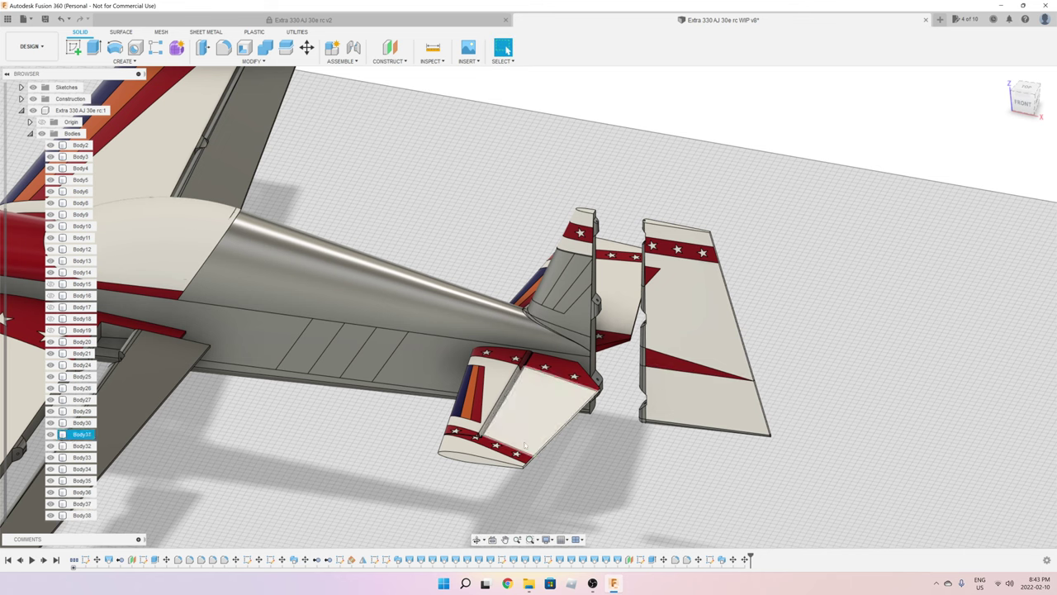
shift+middle_drag(281, 483, 289, 423)
click(276, 428)
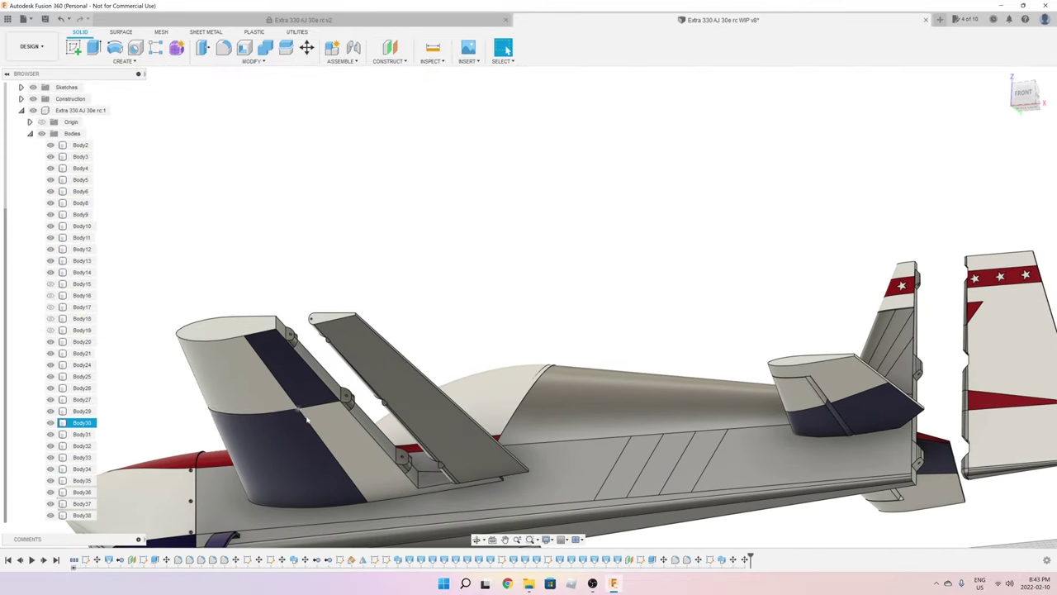
click(894, 389)
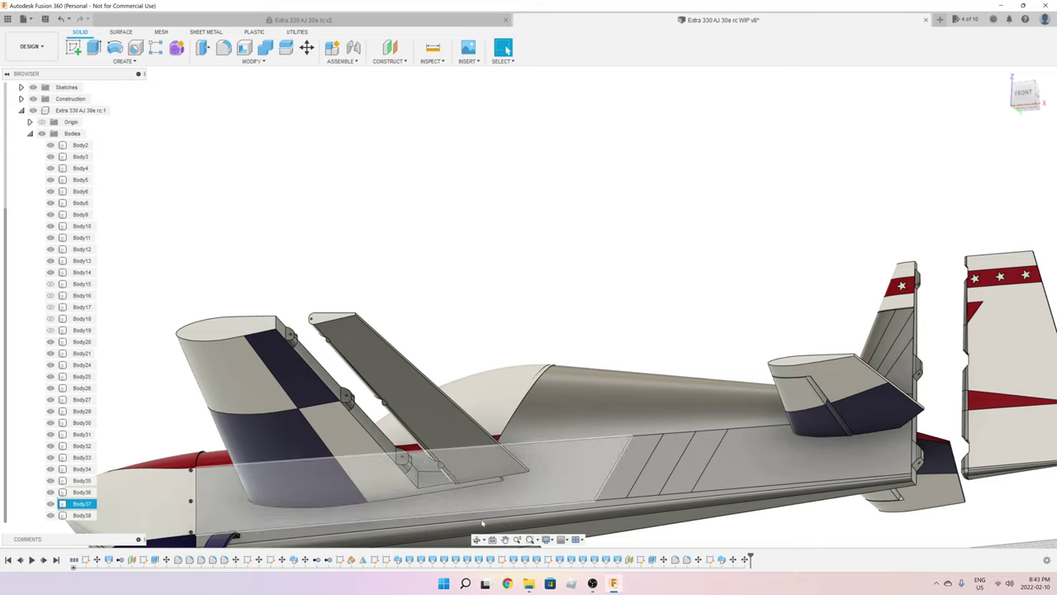
shift+middle_drag(611, 433, 702, 483)
click(531, 499)
- Review the whole aircraft from above and in side profile, with the near aileron and rudder separated
scroll(531, 499, down, 3)
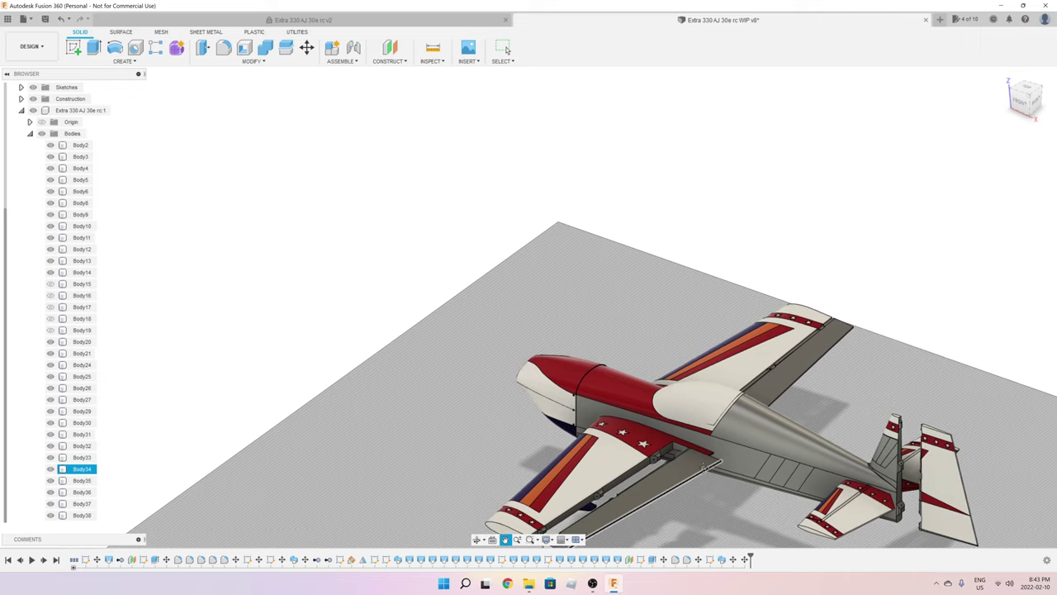
shift+middle_drag(541, 482, 608, 463)
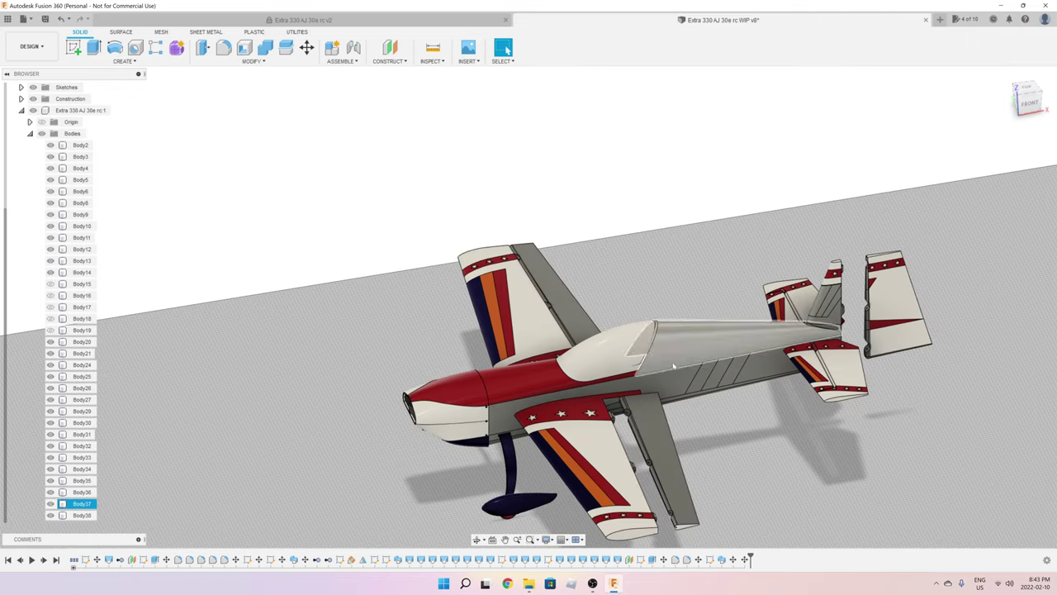
shift+middle_drag(682, 402, 686, 459)
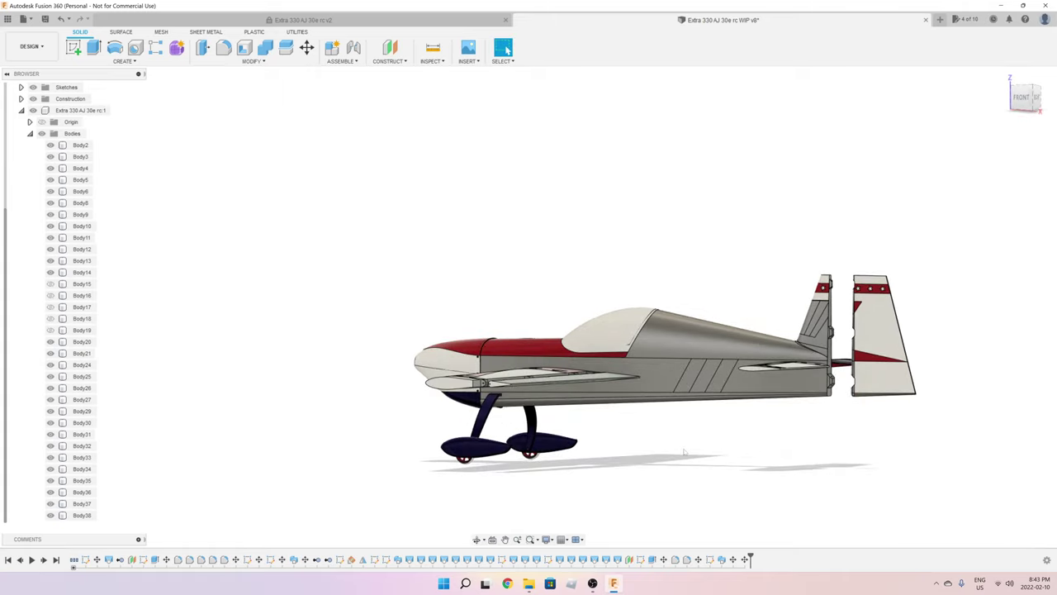
shift+middle_drag(653, 418, 637, 446)
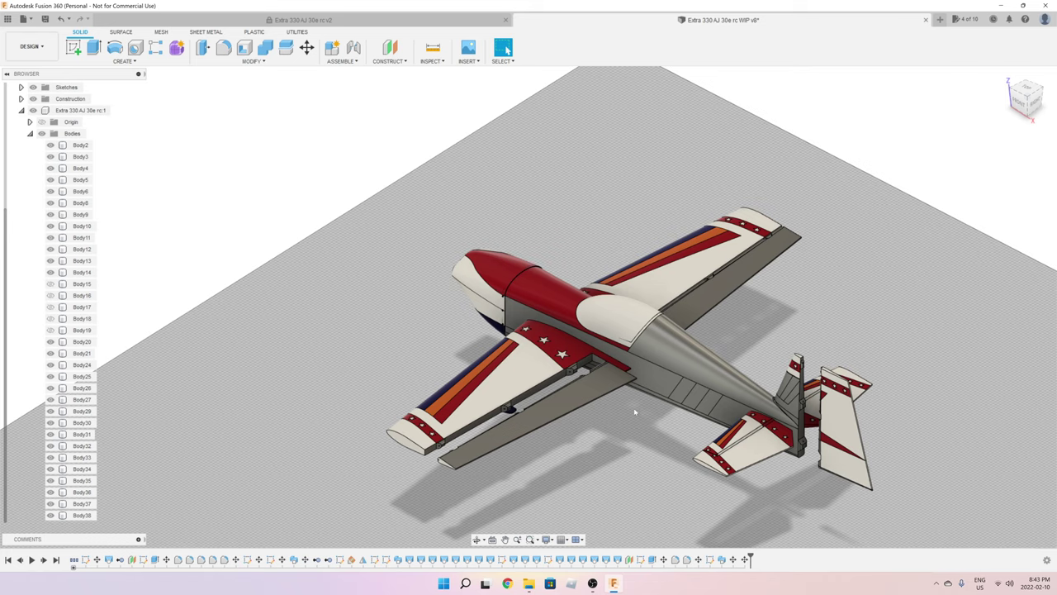
shift+middle_drag(635, 411, 659, 401)
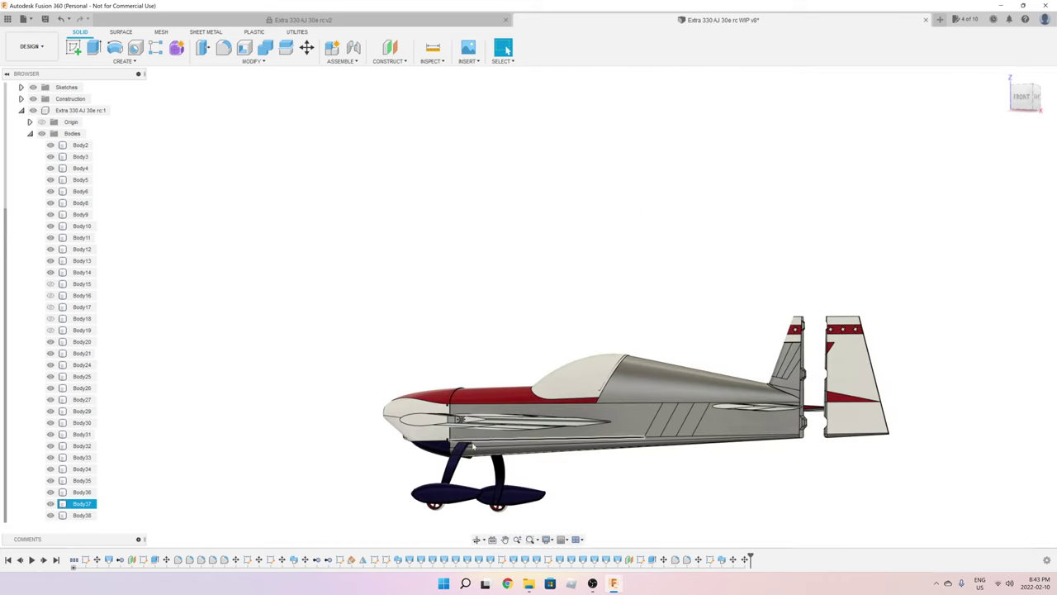
shift+middle_drag(533, 397, 510, 421)
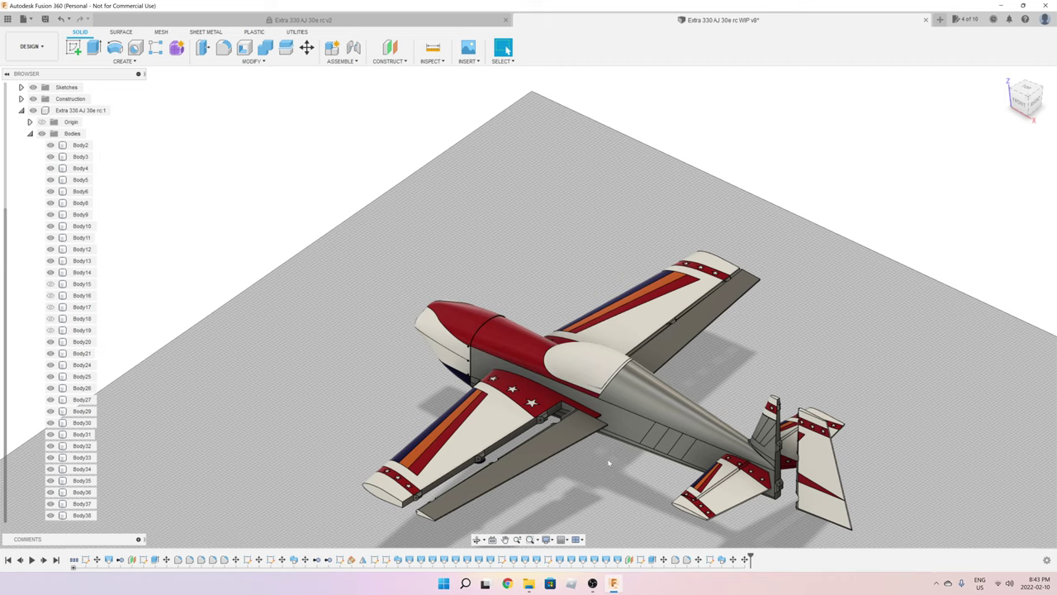
shift+middle_drag(609, 463, 667, 440)
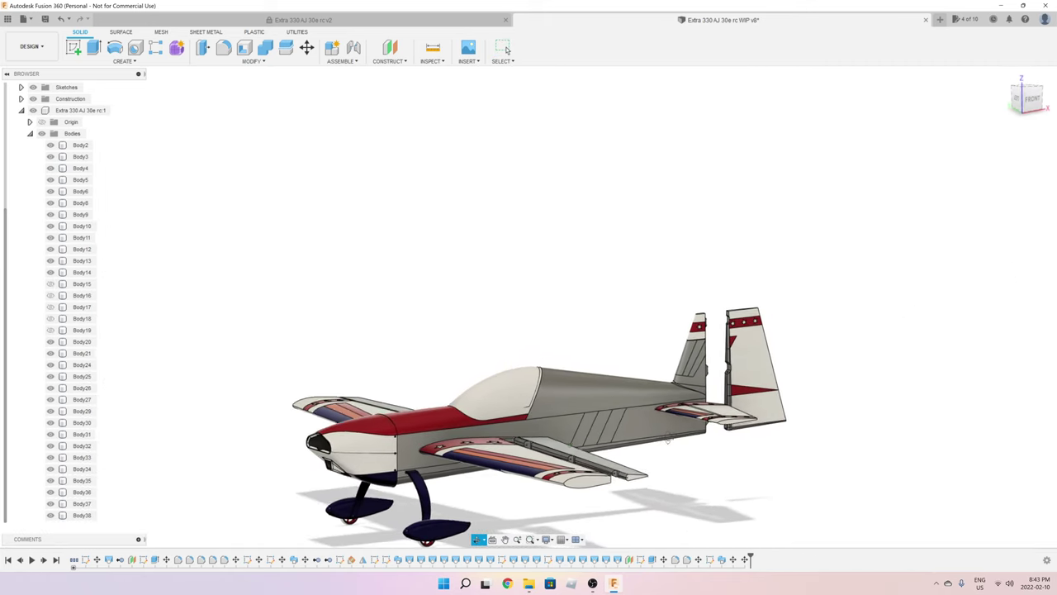
- Move the engine cowl body (Body6) forward, away from the fuselage nose, leaving a wide gap
scroll(667, 441, up, 5)
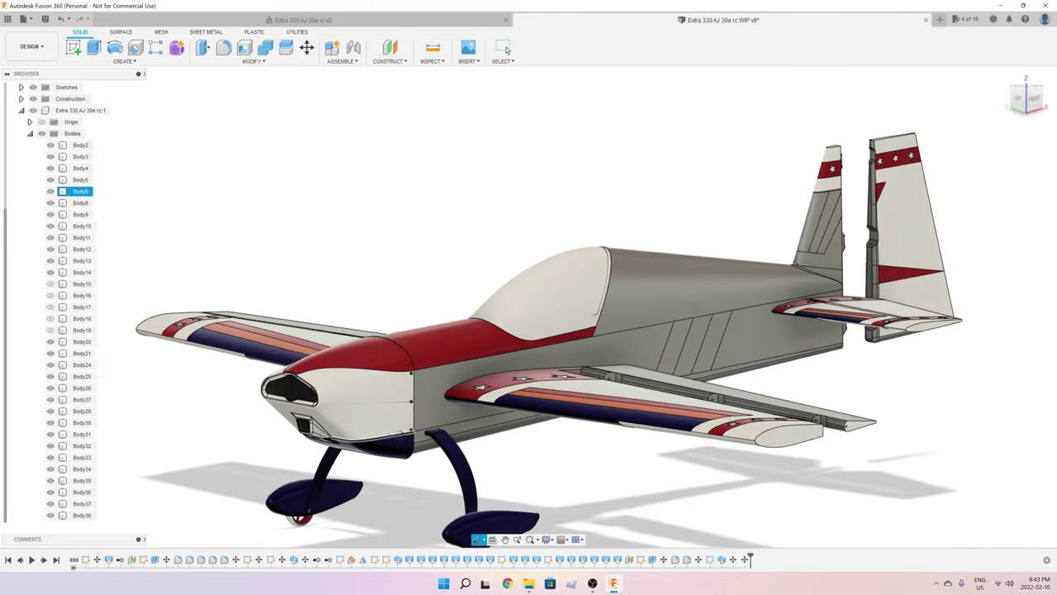
shift+middle_drag(400, 434, 356, 404)
click(355, 405)
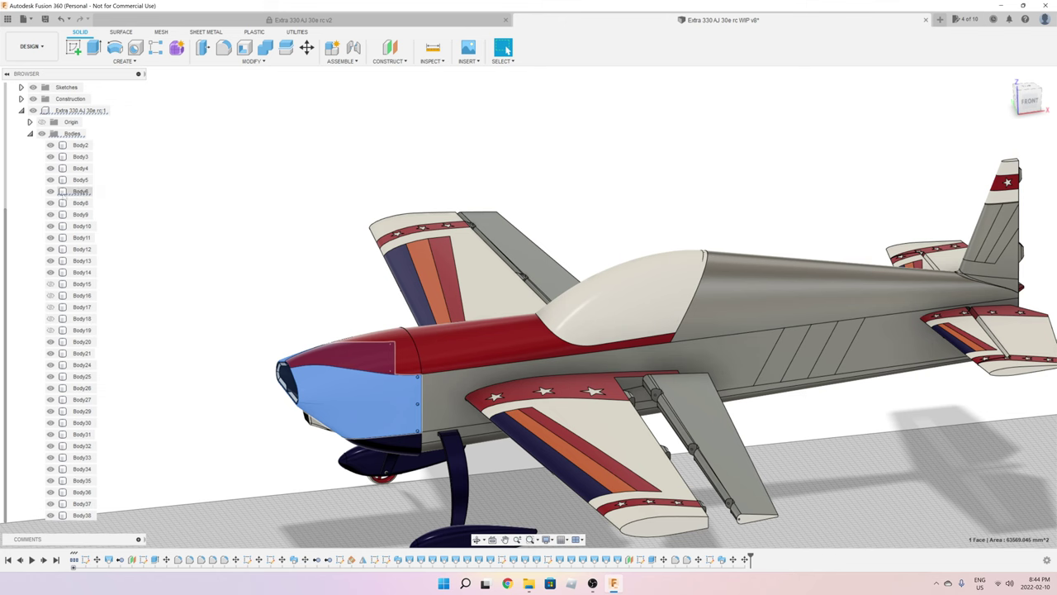
click(80, 192)
right_click(80, 191)
click(103, 198)
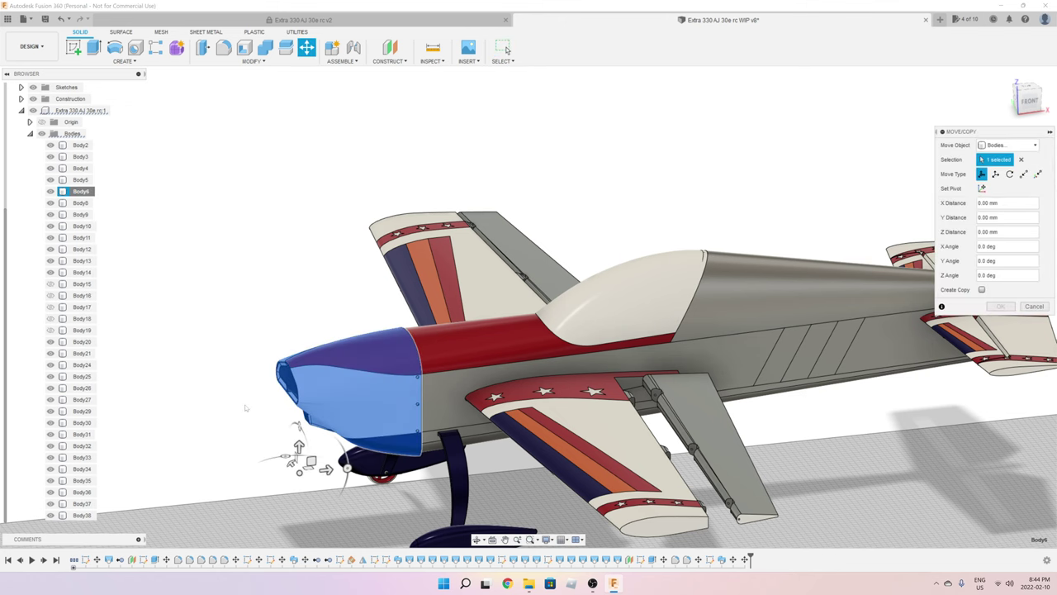
shift+middle_drag(244, 407, 221, 294)
drag(306, 340, 141, 355)
key(Return)
- Examine the exposed fuselage front and the hollow cowl, and view the separated aircraft from behind and above
scroll(299, 354, up, 3)
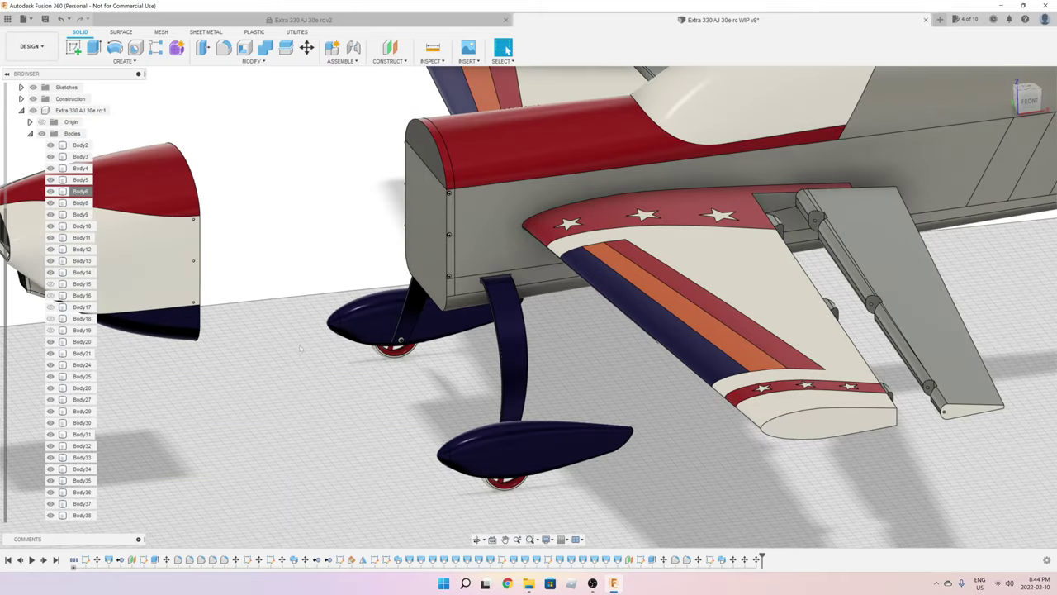
shift+middle_drag(299, 354, 335, 353)
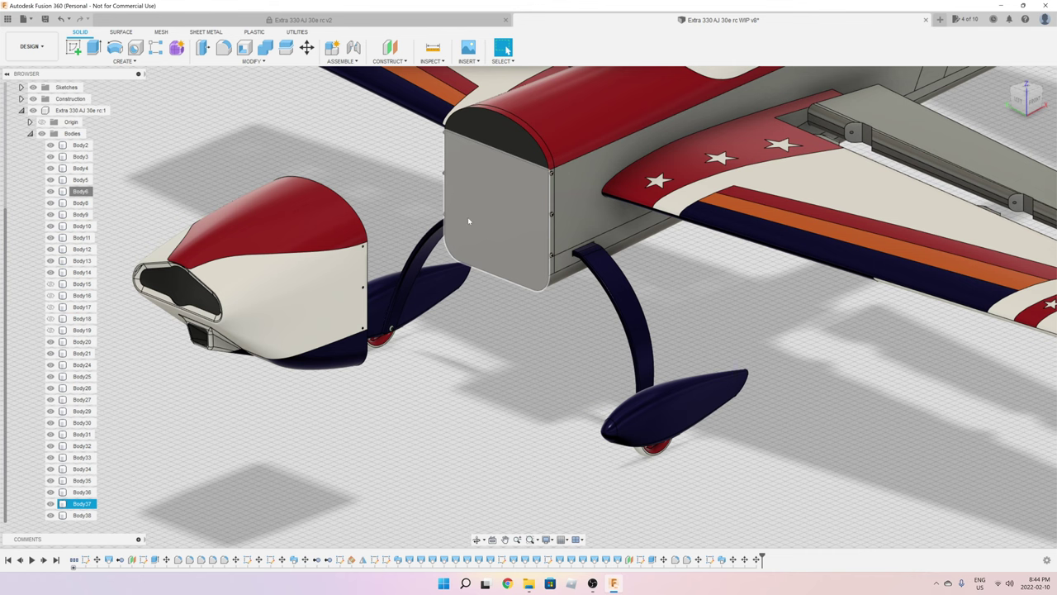
scroll(468, 221, down, 2)
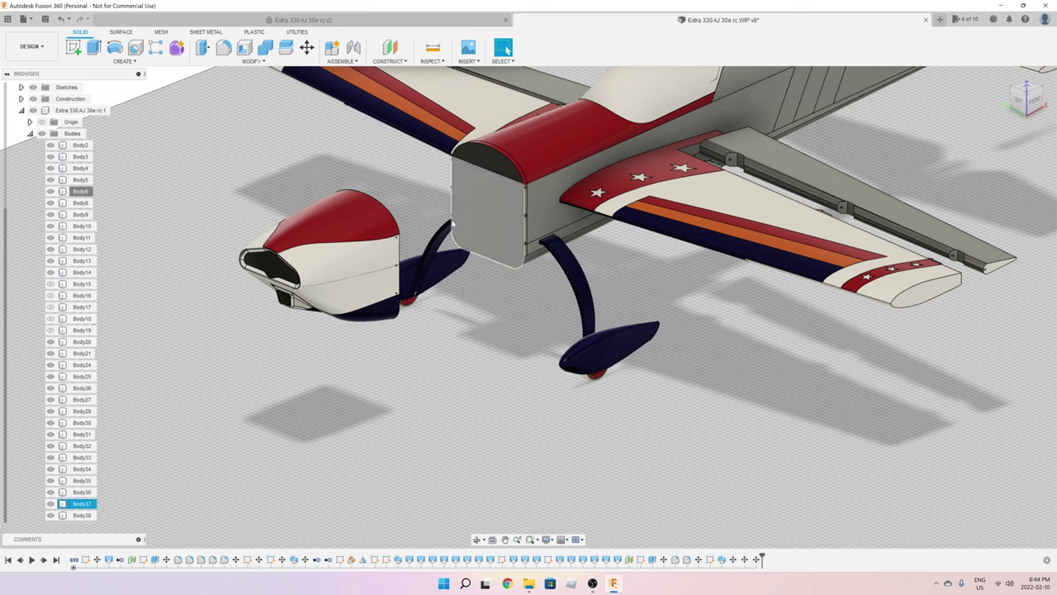
shift+middle_drag(597, 272, 529, 275)
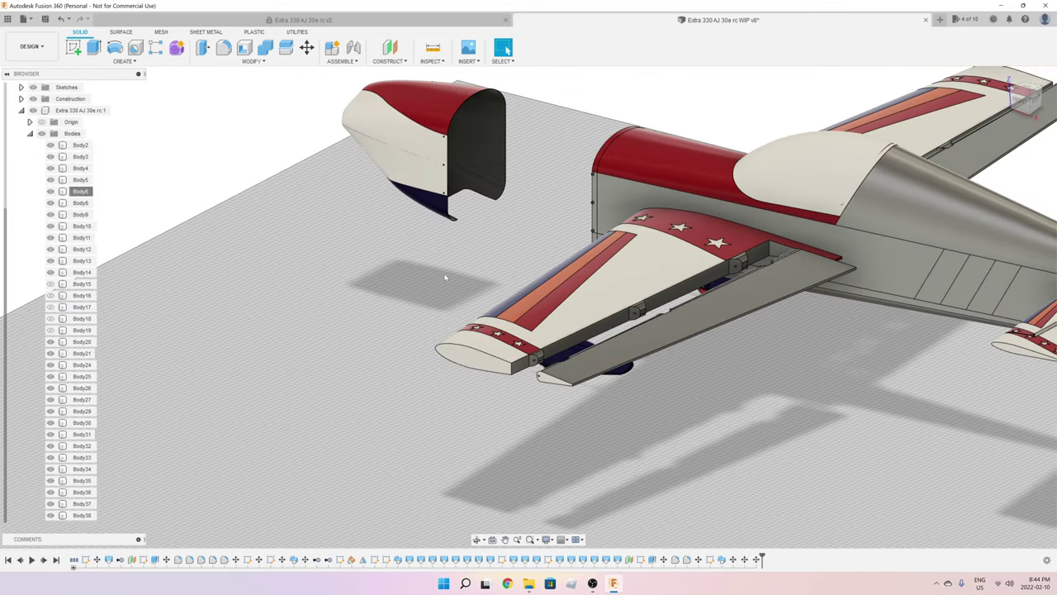
scroll(445, 278, down, 3)
mouse_move(421, 276)
shift+middle_down()
mouse_move(468, 275)
mouse_move(425, 279)
mouse_move(406, 306)
mouse_move(394, 292)
mouse_move(473, 275)
mouse_move(469, 285)
mouse_move(470, 271)
mouse_move(412, 288)
shift+middle_up()
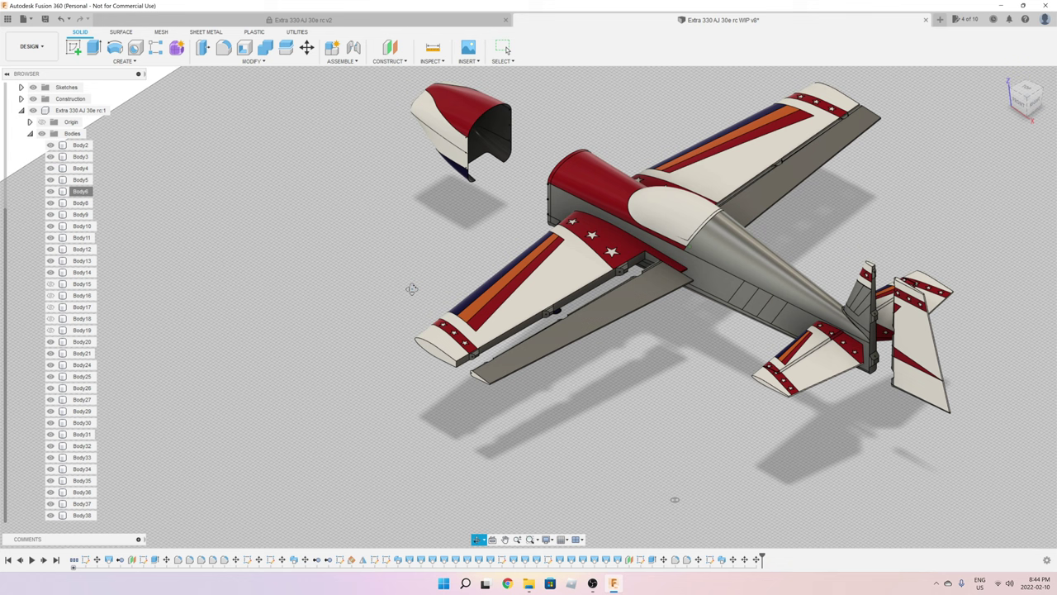
middle_drag(693, 315, 572, 328)
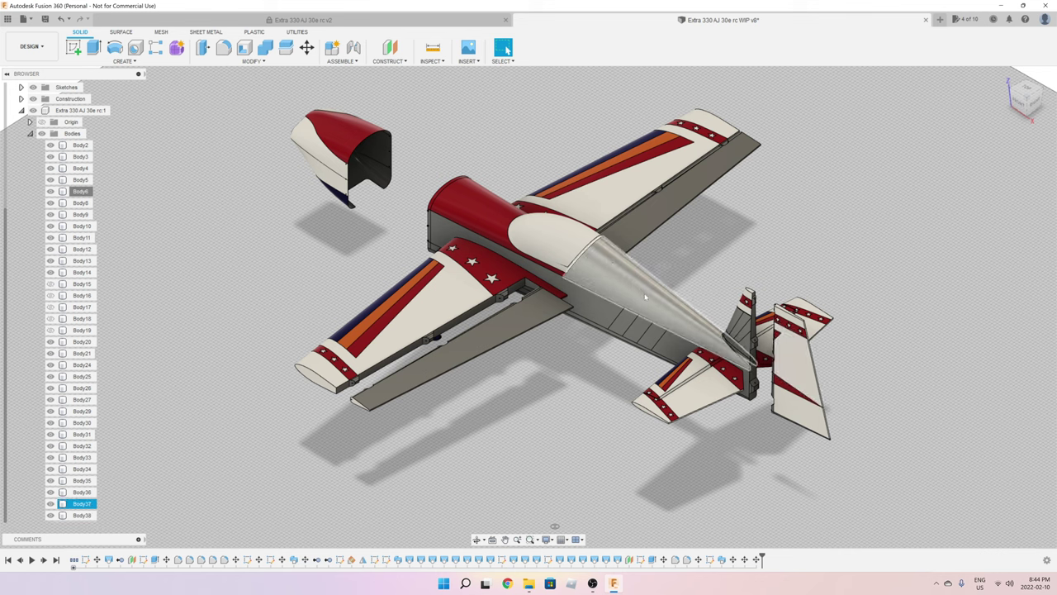
shift+middle_drag(565, 357, 530, 363)
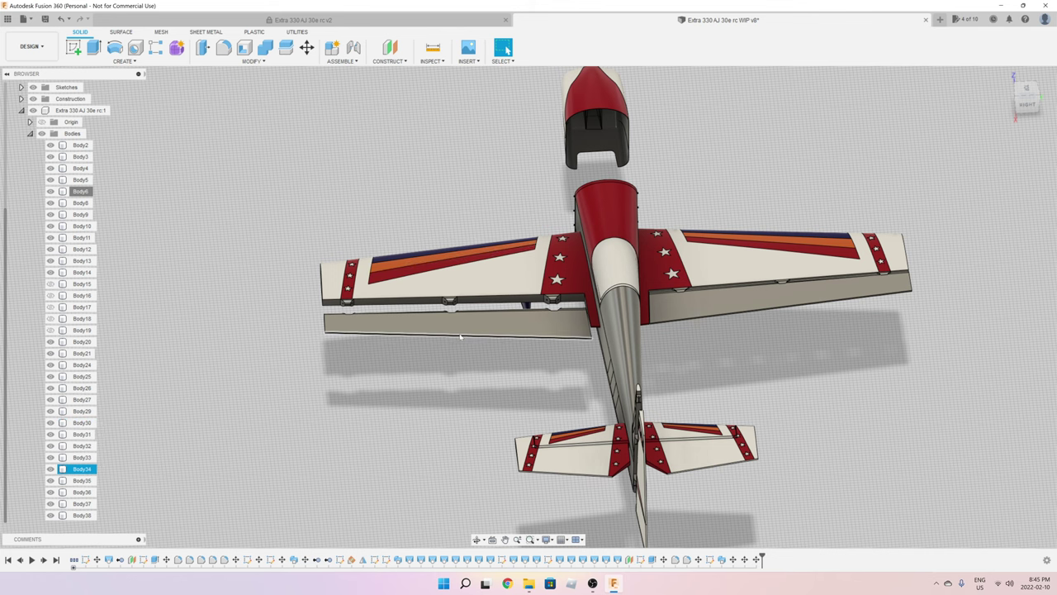
shift+middle_drag(460, 336, 493, 346)
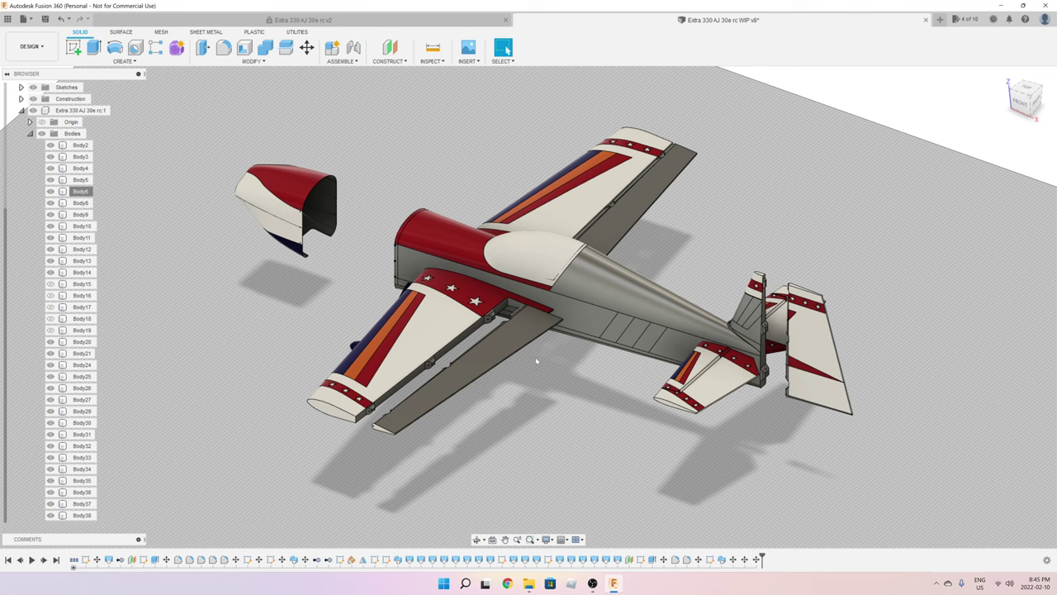
mouse_move(541, 360)
shift+middle_down()
mouse_move(534, 356)
mouse_move(546, 351)
mouse_move(521, 360)
shift+middle_up()
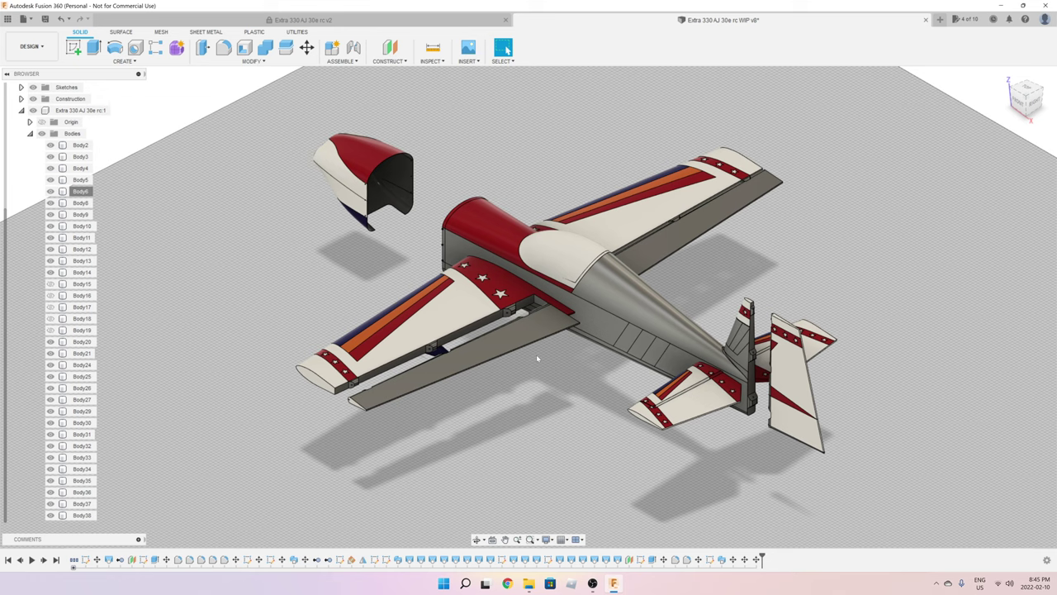